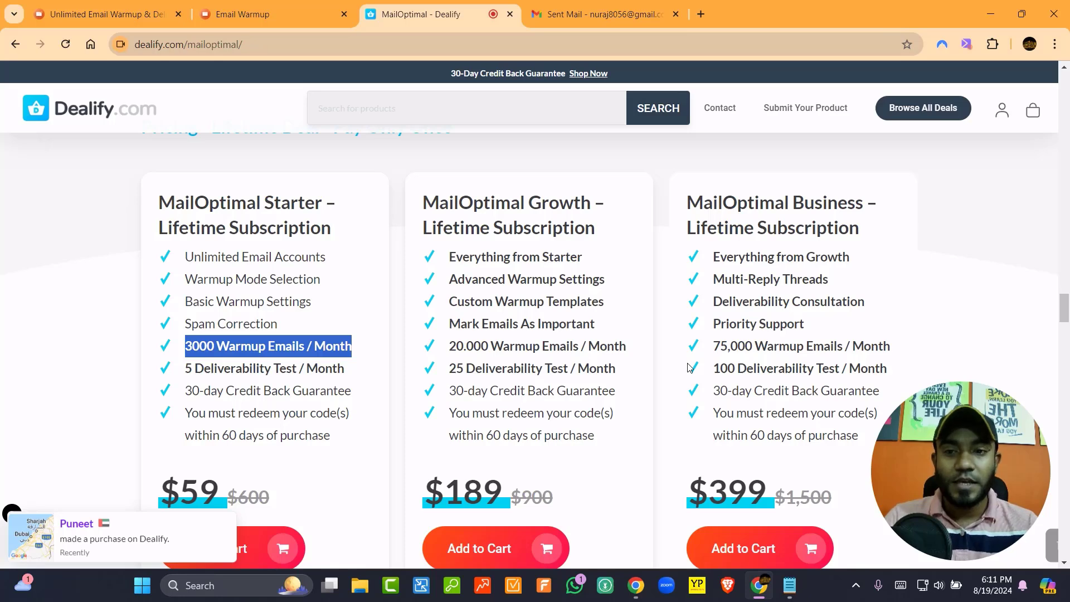
# Switch to MailOptimal's Email Warmup page and inspect the account's warmup turn-off confirmation and its available actions without applying any
pyautogui.hotkey('ctrl', 'shift', 'Tab')
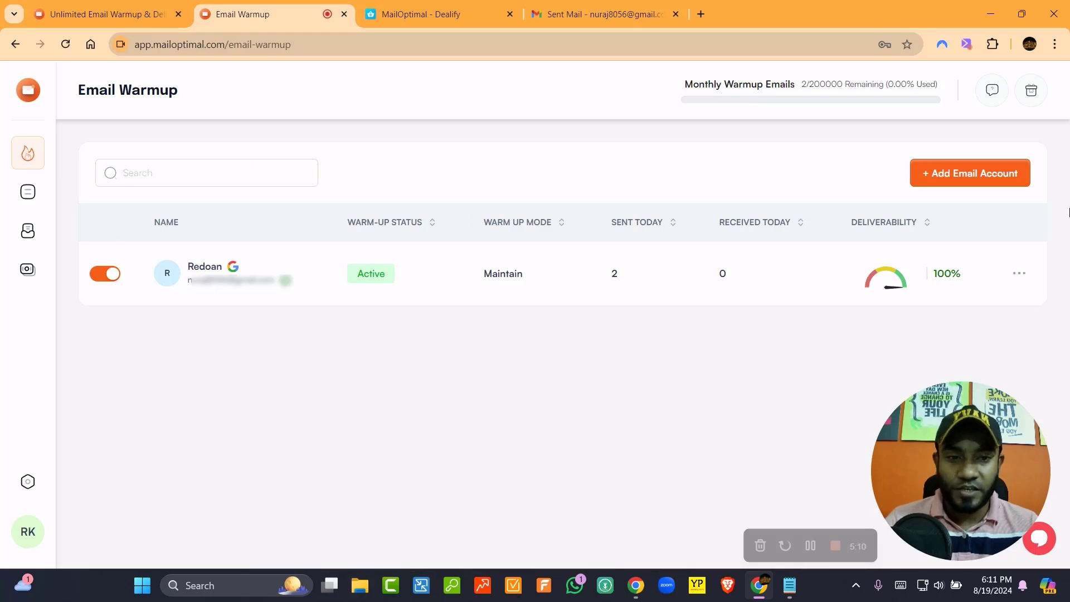
pyautogui.click(99, 276)
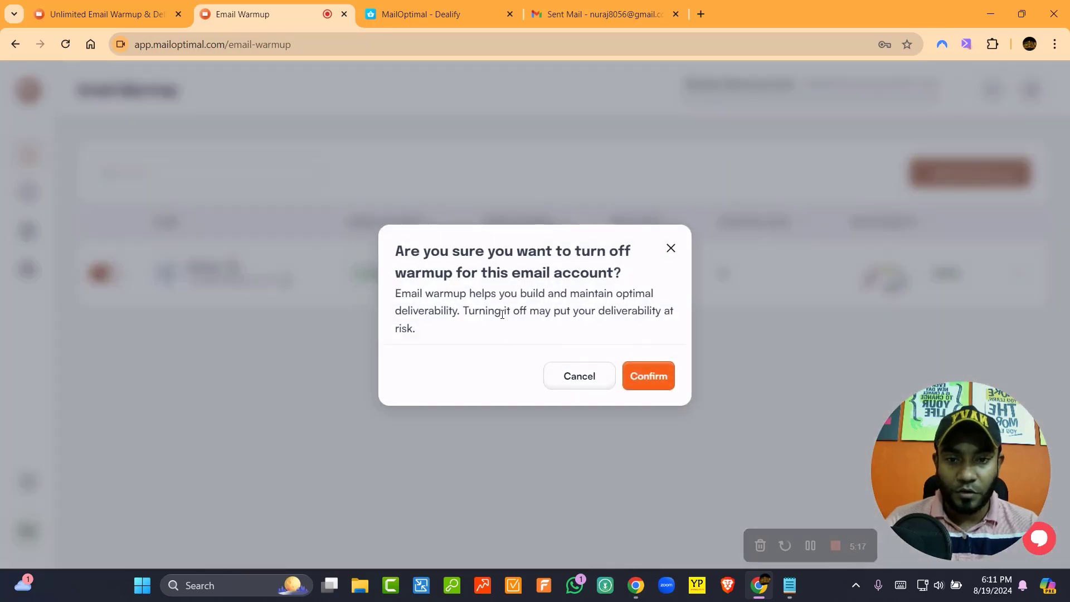
pyautogui.click(671, 250)
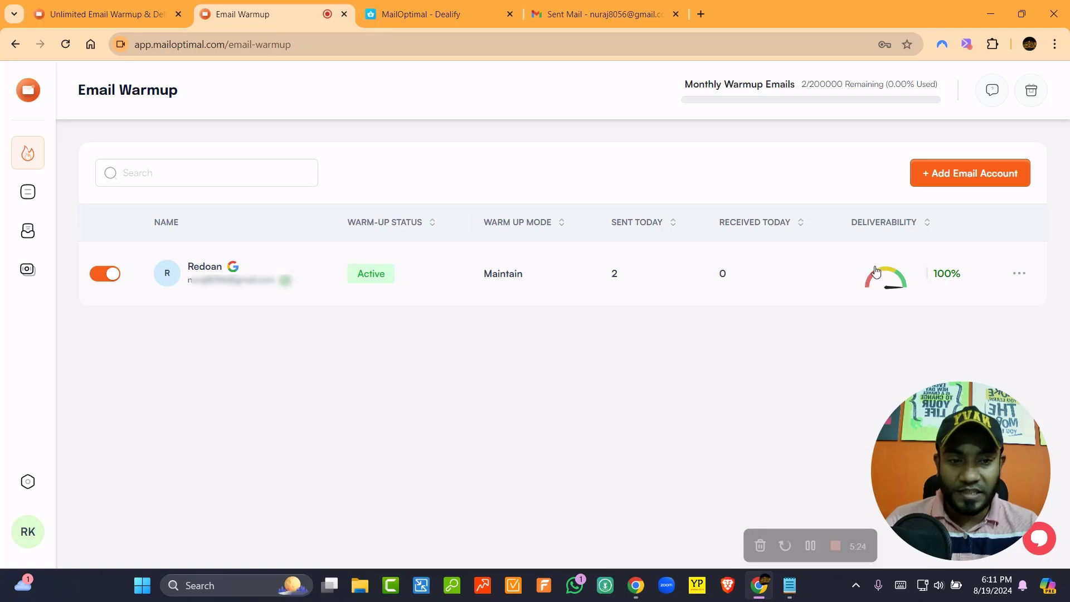
pyautogui.click(1020, 274)
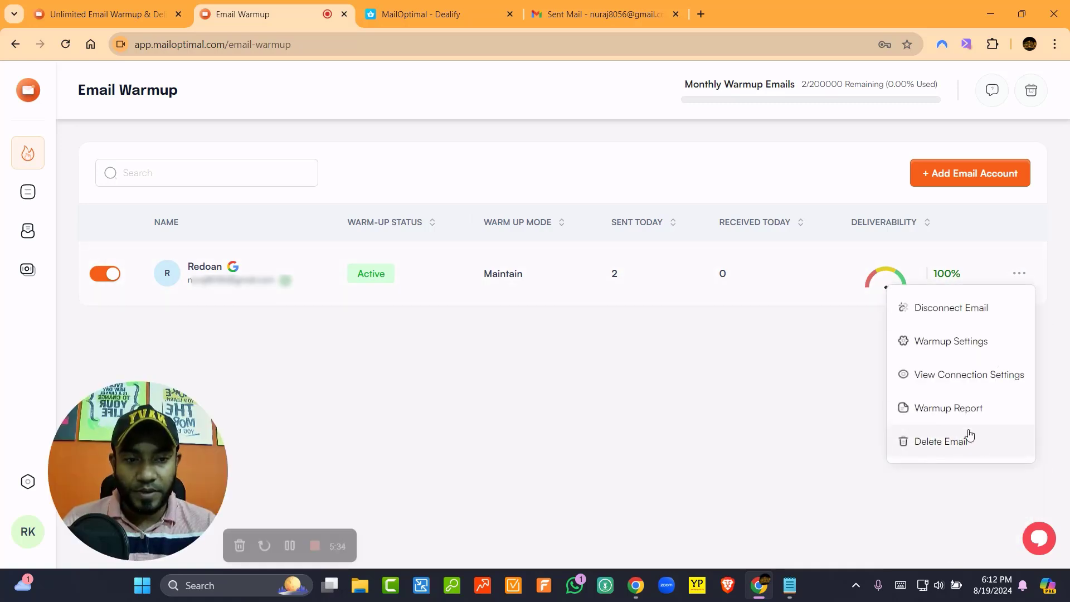
pyautogui.click(584, 427)
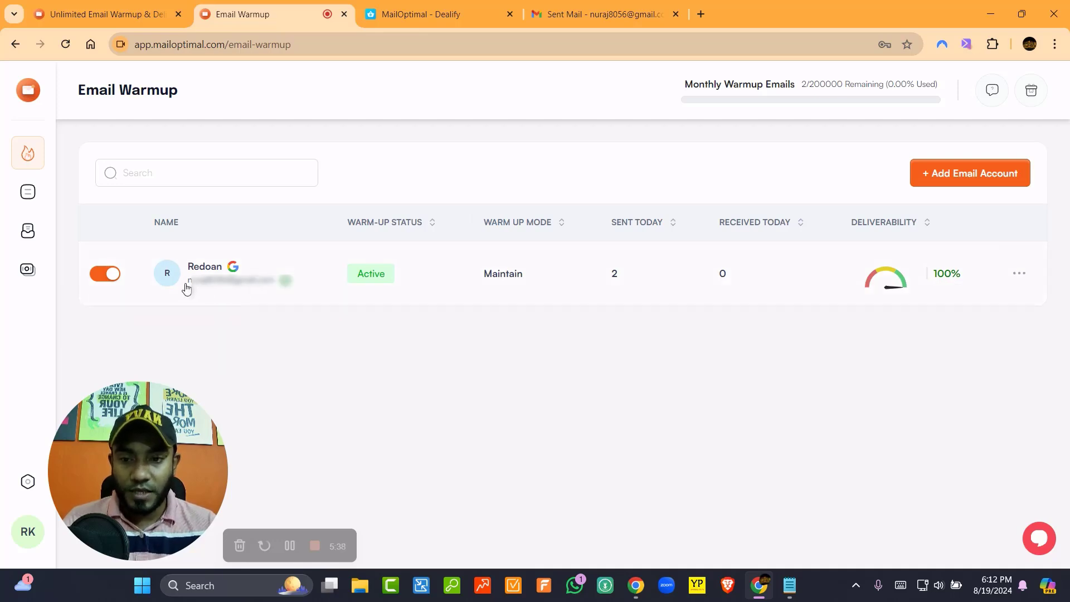
# Copy the connected Gmail account's email address from the warmup list and close its analytics report
pyautogui.moveTo(187, 287); pyautogui.dragTo(264, 285)
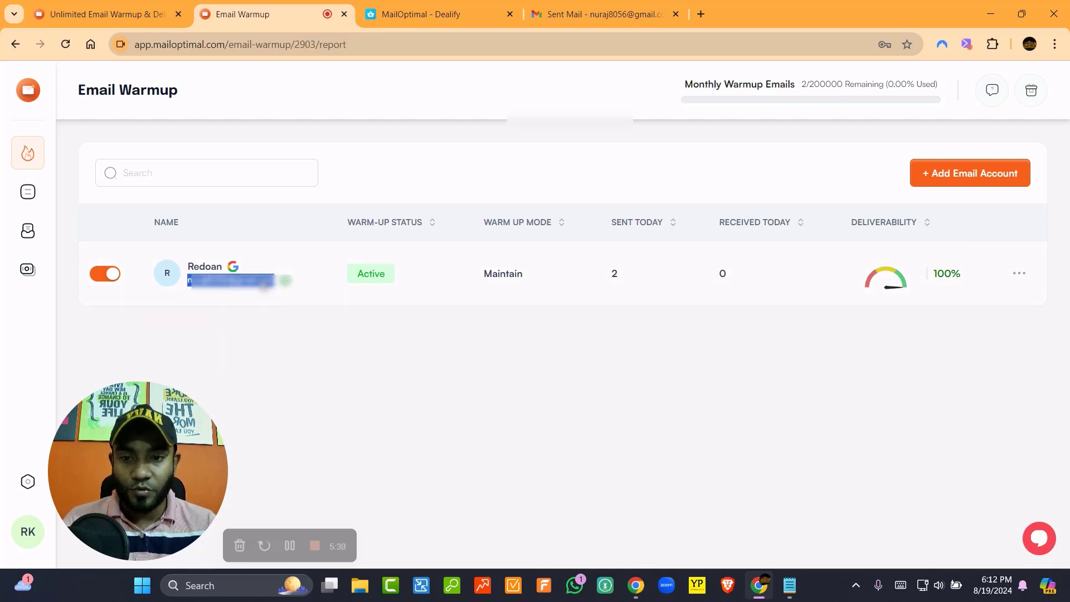
pyautogui.rightClick(263, 283)
pyautogui.click(189, 286)
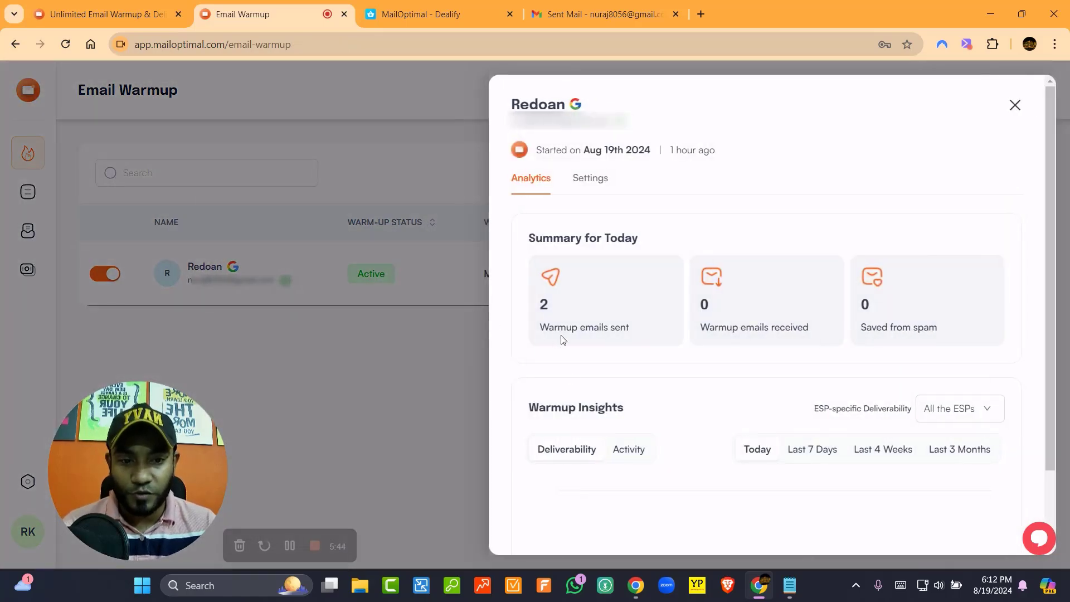
pyautogui.press('Escape')
pyautogui.moveTo(188, 285); pyautogui.dragTo(291, 282)
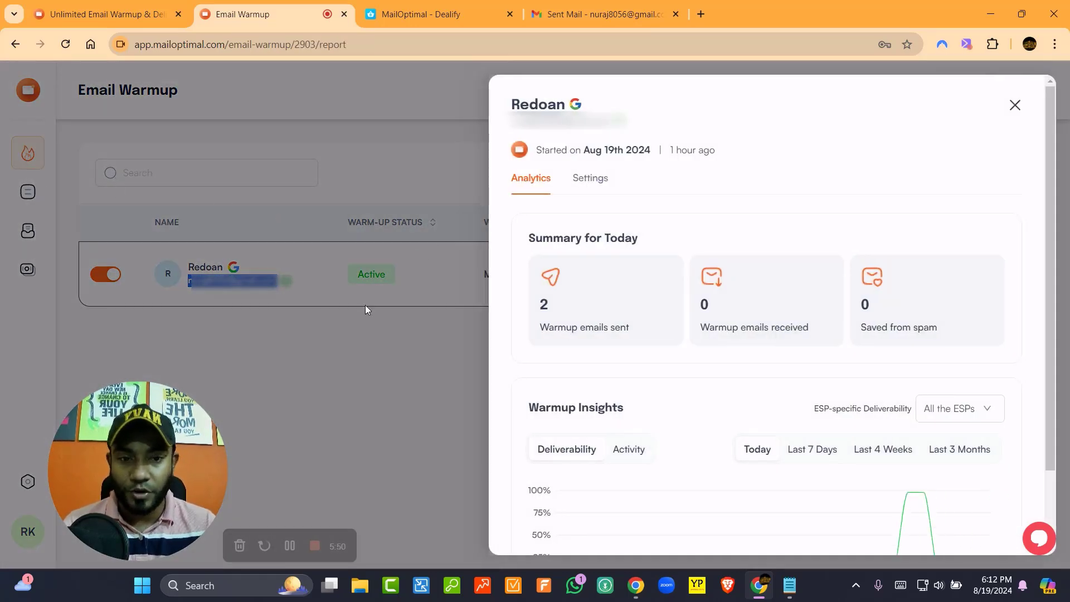
pyautogui.click(368, 321)
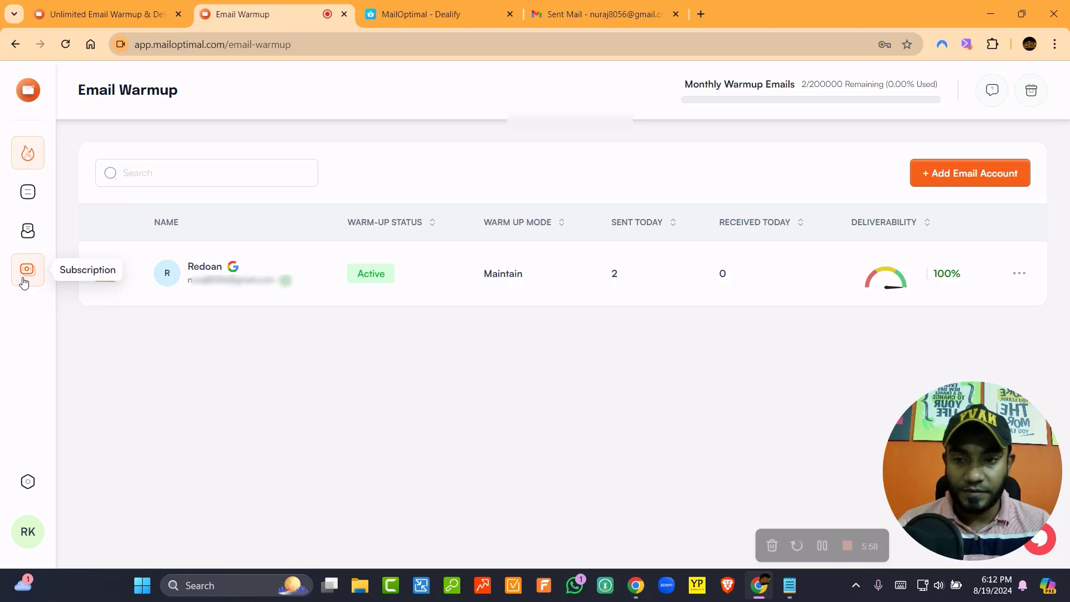
# Start adding a new email account with Google as the provider
pyautogui.click(952, 181)
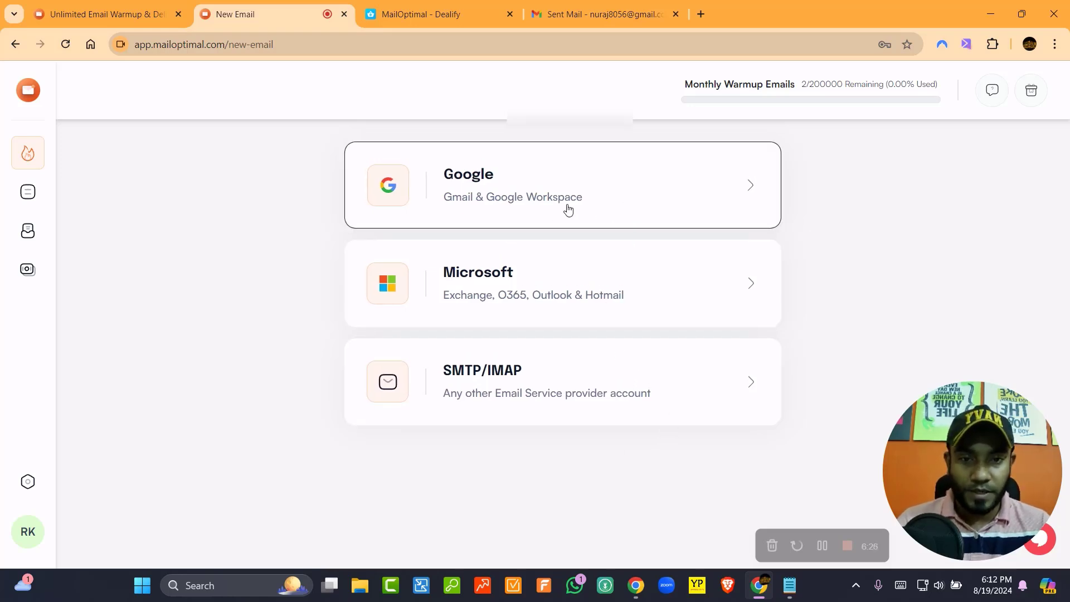
pyautogui.click(622, 197)
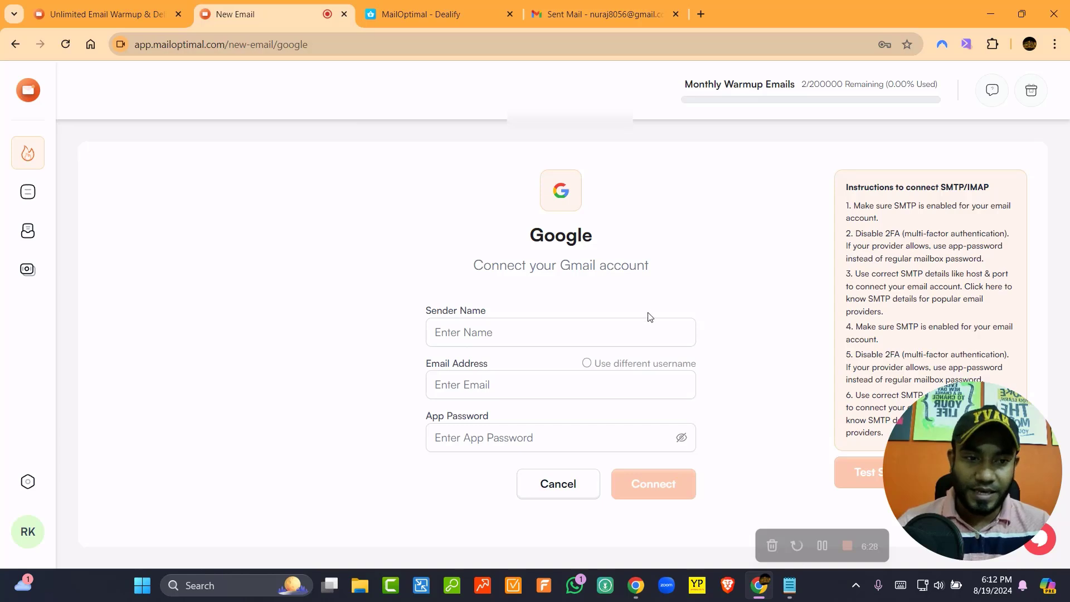
pyautogui.moveTo(906, 471); pyautogui.dragTo(94, 471)
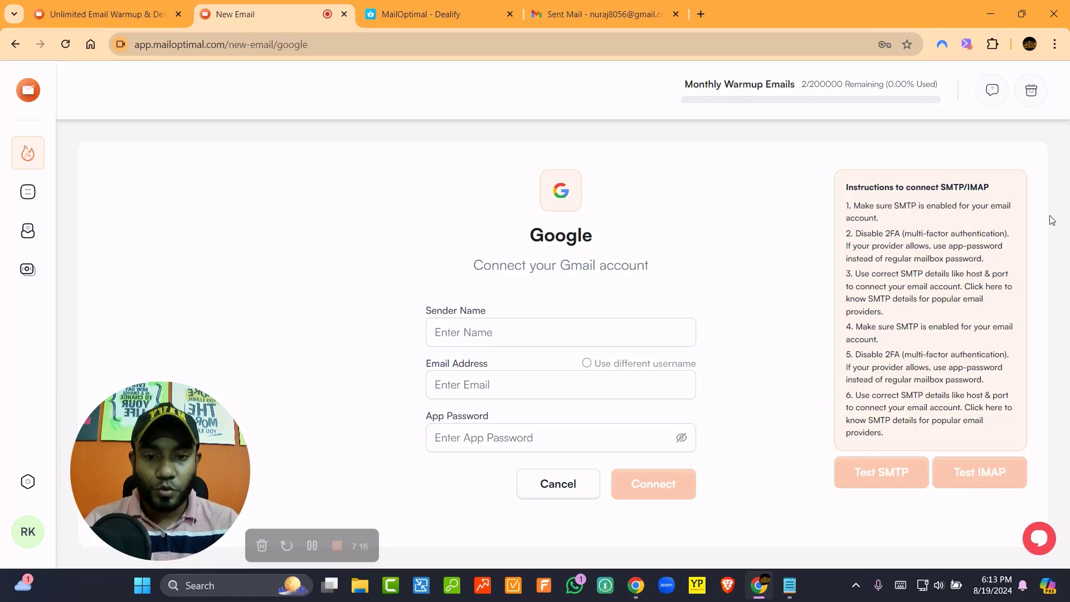
# Fill in the sender's name and the copied email address in the Gmail connection form
pyautogui.click(481, 328)
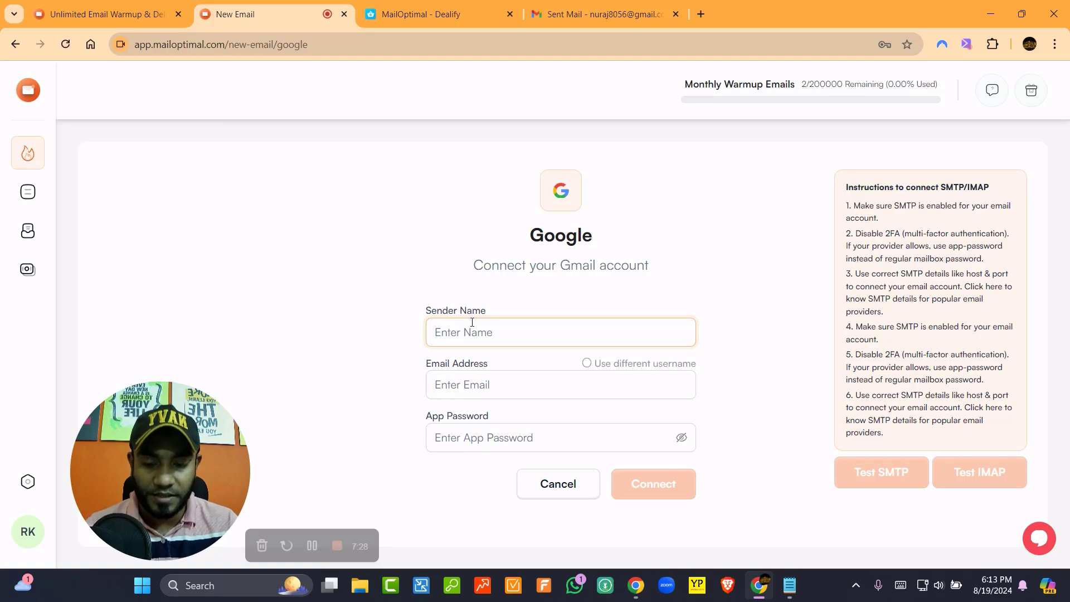
pyautogui.write('Redoan')
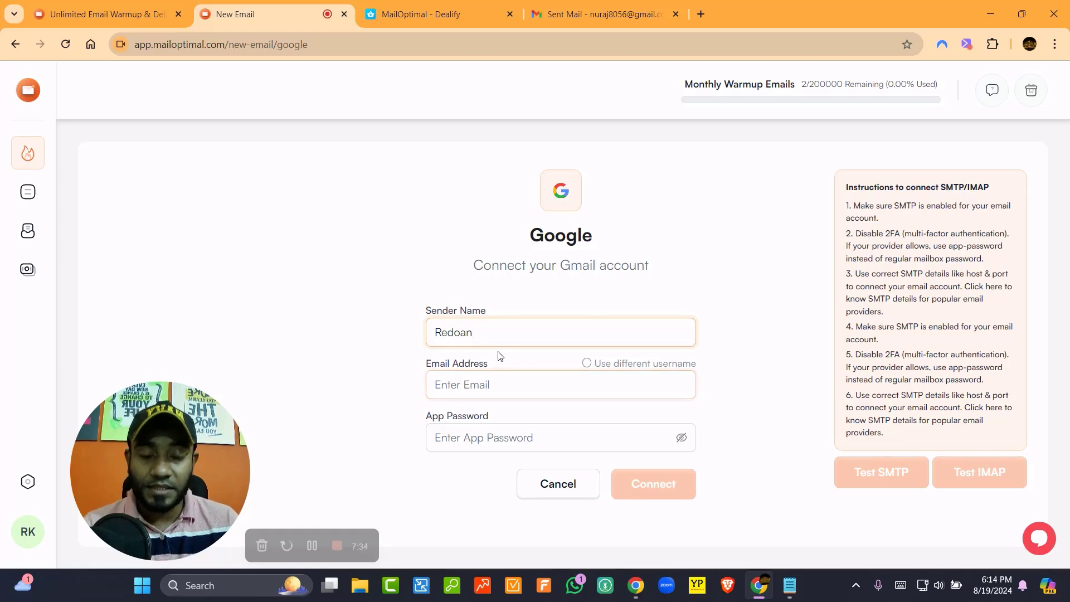
pyautogui.click(457, 386)
pyautogui.hotkey('ctrl', 'v')
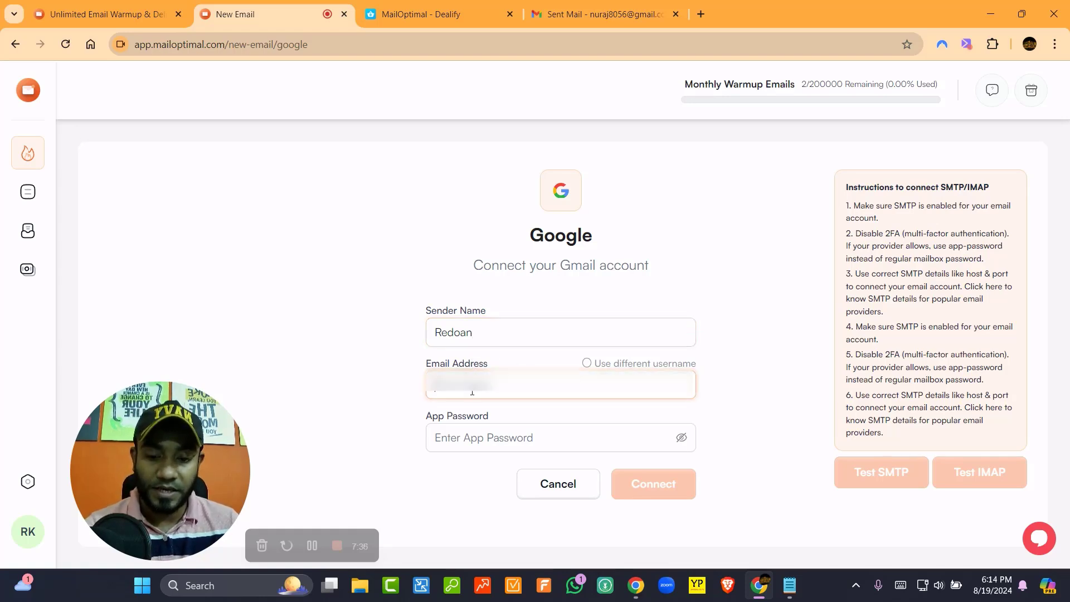
pyautogui.click(473, 434)
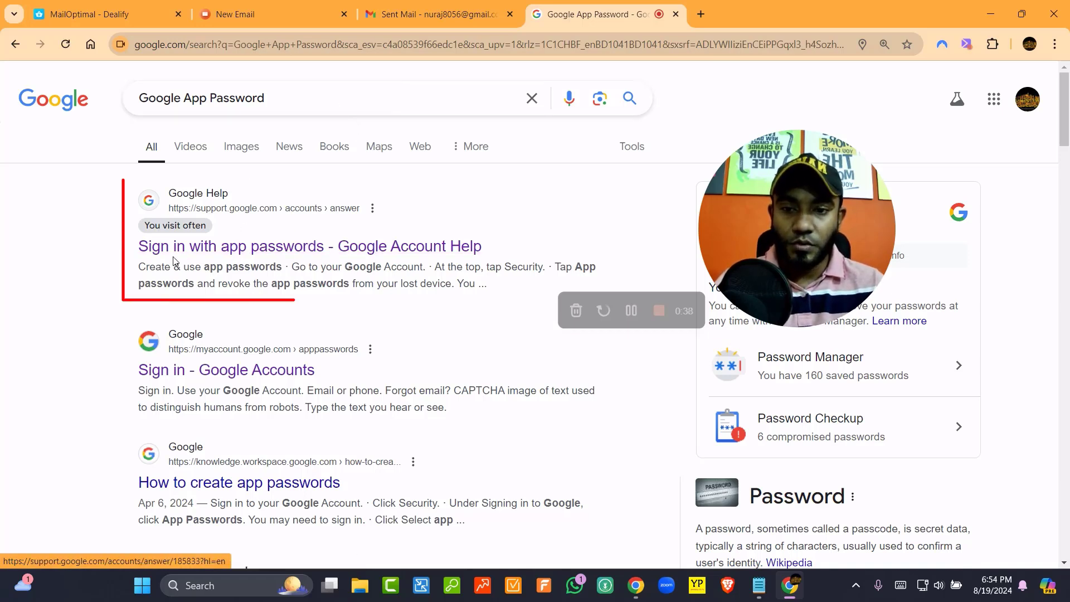
# Open Google's "Sign in with app passwords" help article and follow its link to create and manage app passwords
pyautogui.click(313, 248)
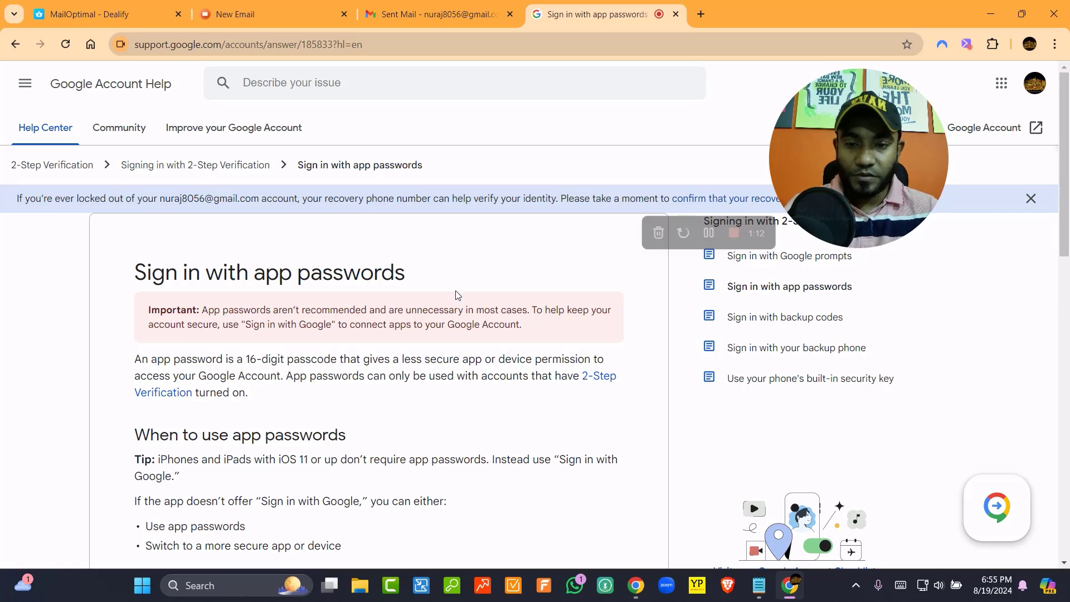
pyautogui.scroll(-1, 557, 304)
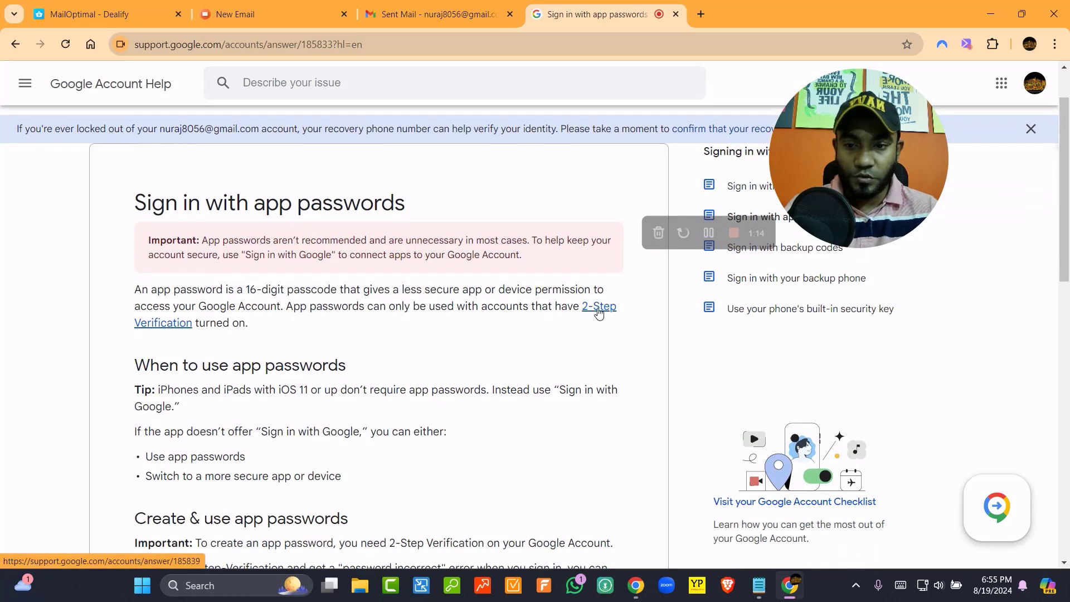
pyautogui.scroll(-1, 577, 318)
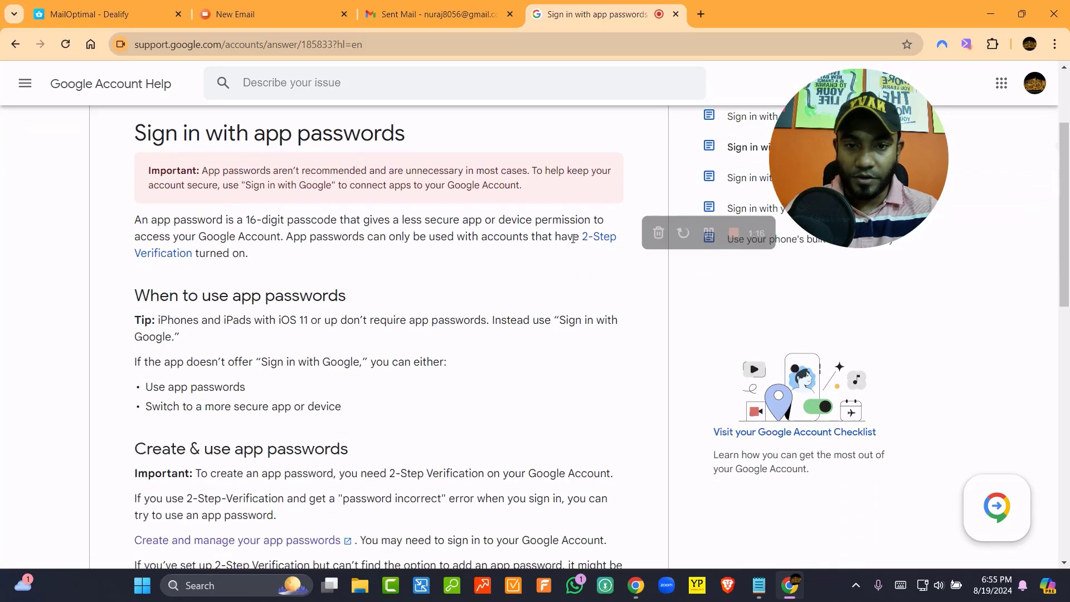
pyautogui.scroll(-4, 577, 318)
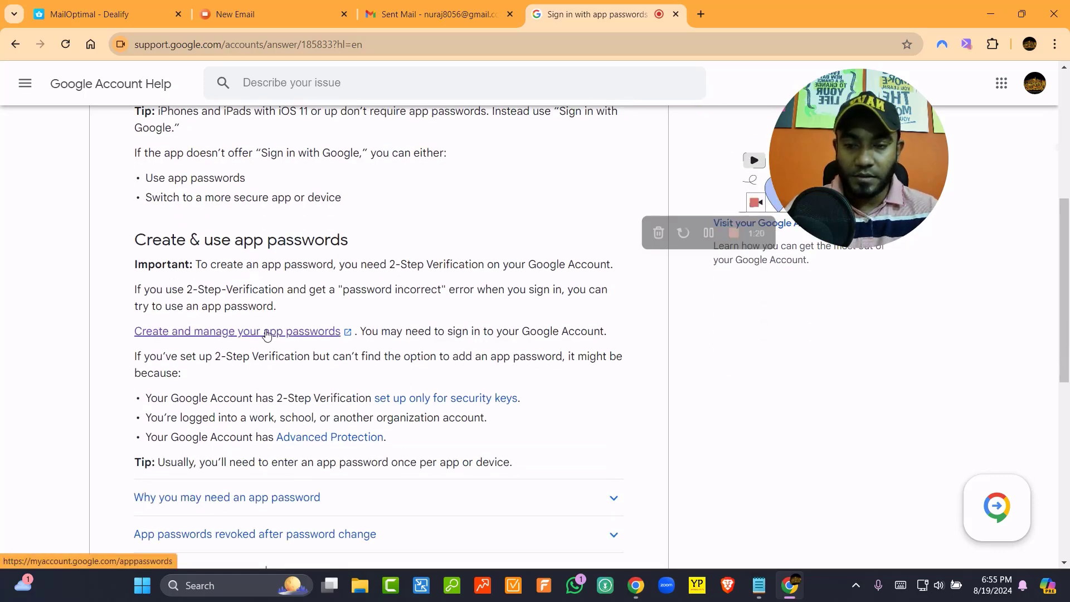
pyautogui.click(302, 333)
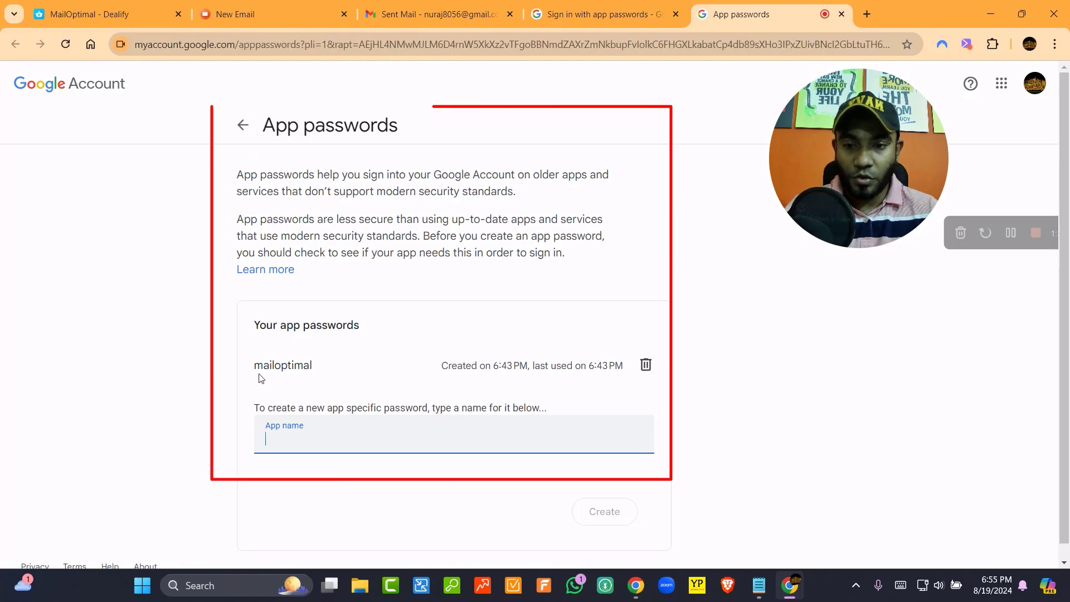
# Create a new Google app password with the app name "mailoptimal Soft"
pyautogui.doubleClick(283, 365)
pyautogui.rightClick(284, 364)
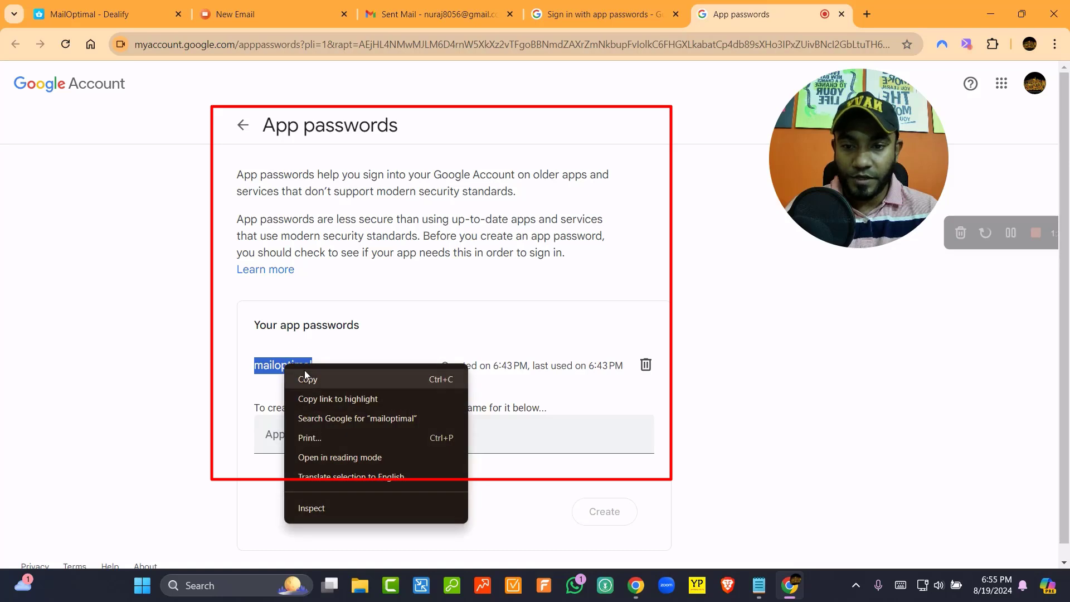
pyautogui.click(305, 372)
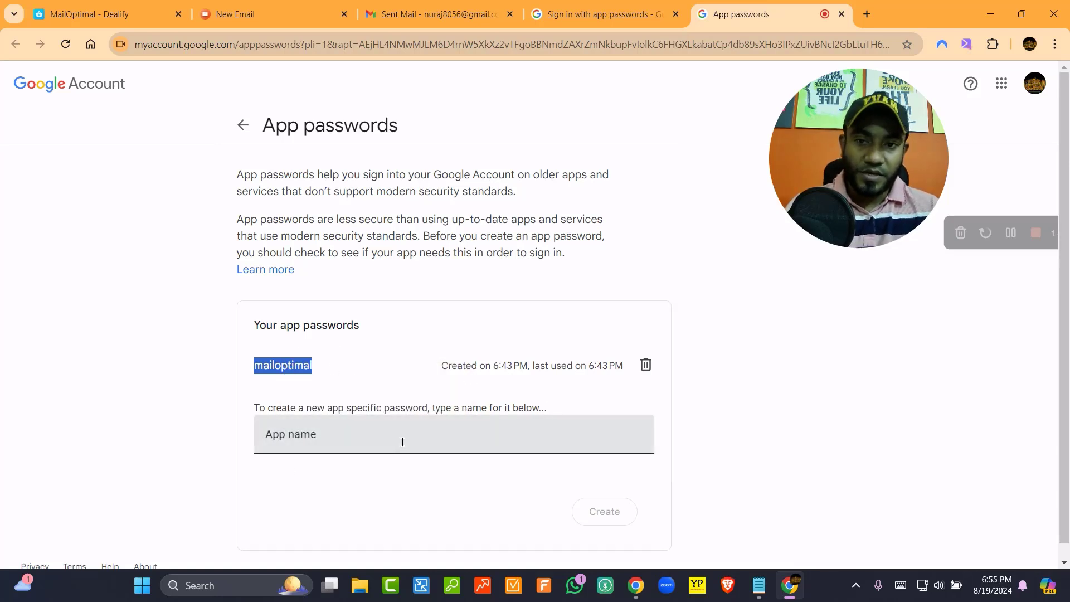
pyautogui.click(339, 433)
pyautogui.hotkey('ctrl', 'v')
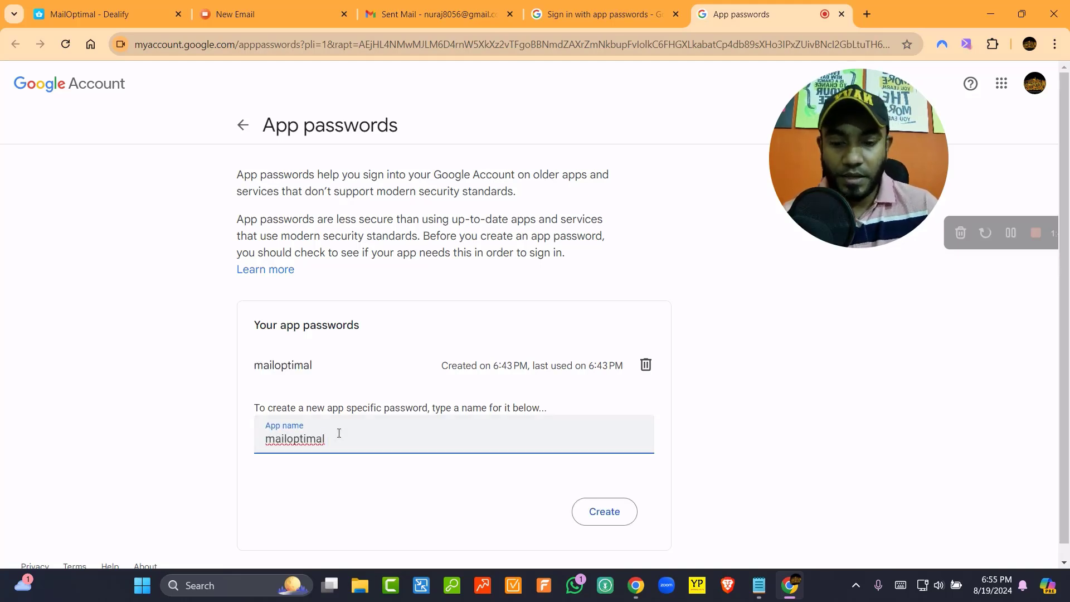
pyautogui.write('Soft')
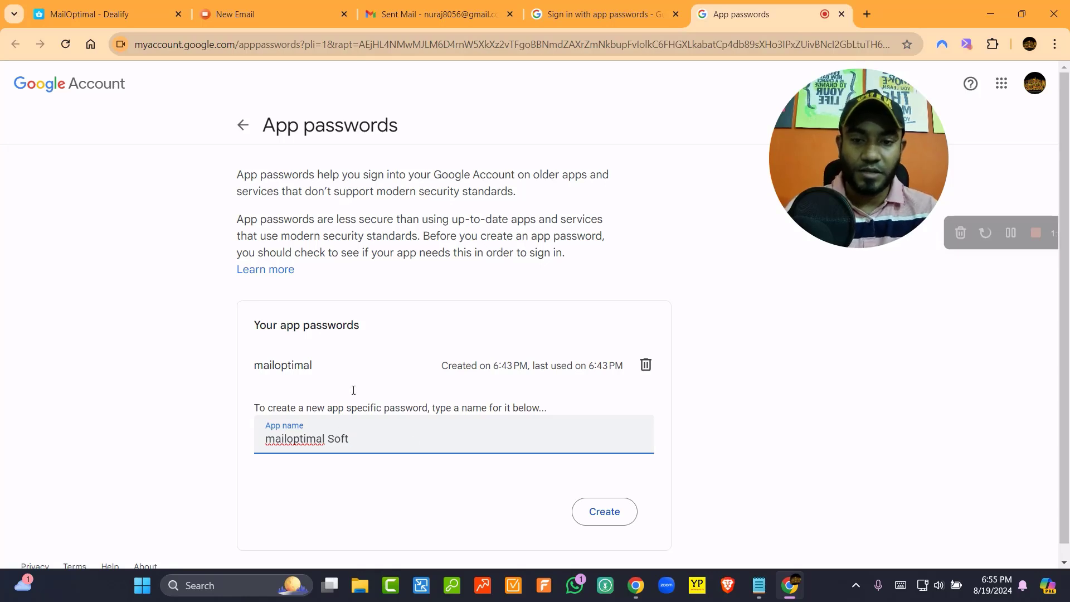
pyautogui.click(610, 521)
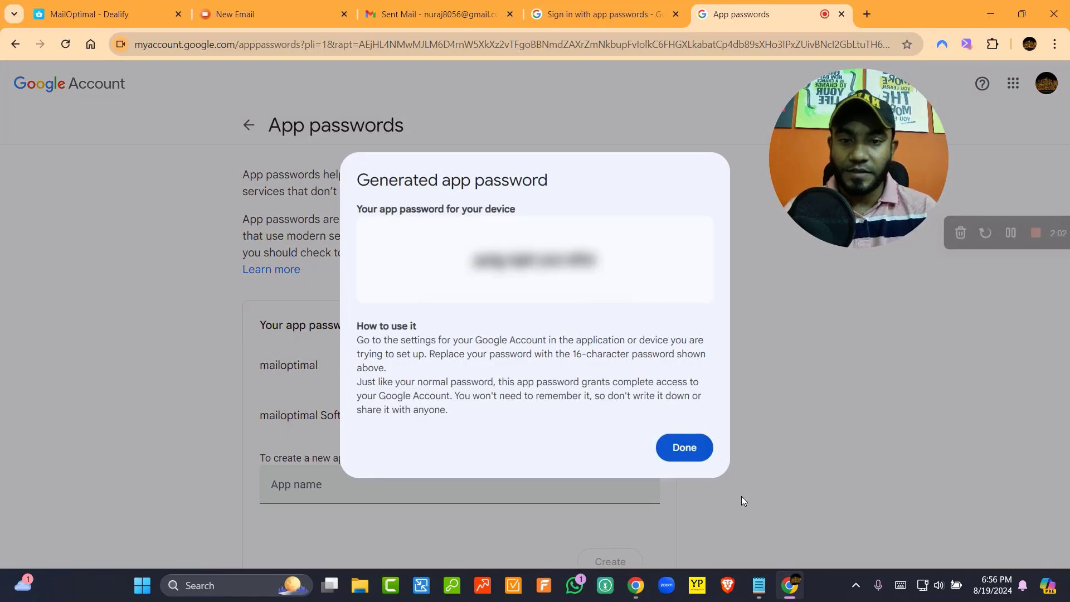
# Copy the generated app password and close its dialog
pyautogui.moveTo(473, 259); pyautogui.dragTo(594, 260)
pyautogui.rightClick(556, 249)
pyautogui.click(570, 272)
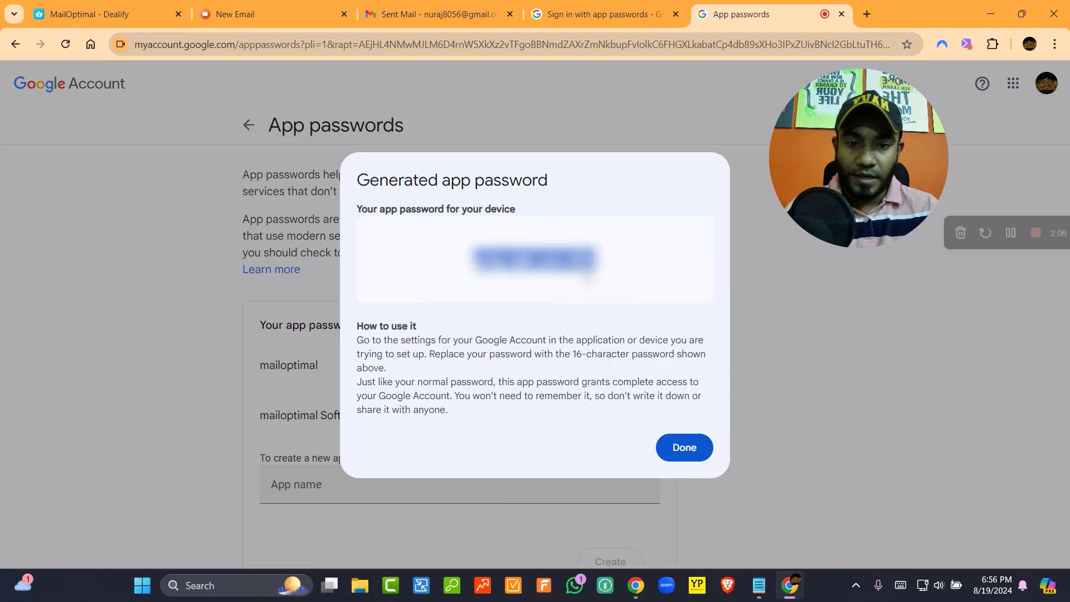
pyautogui.click(689, 455)
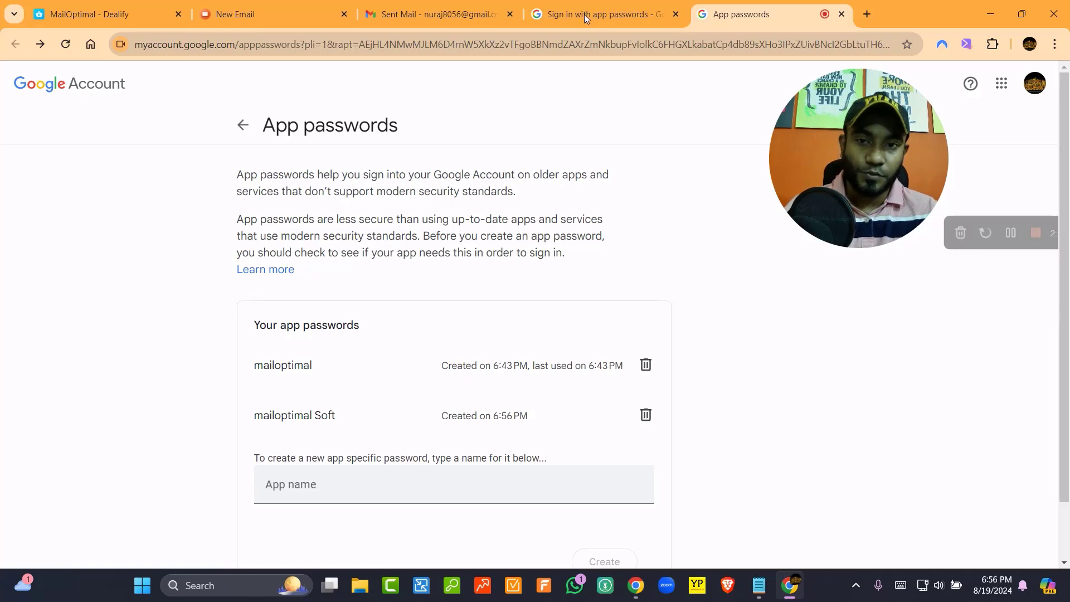
# Return to the MailOptimal Gmail connection form and paste the generated app password into the App Password field
pyautogui.click(262, 14)
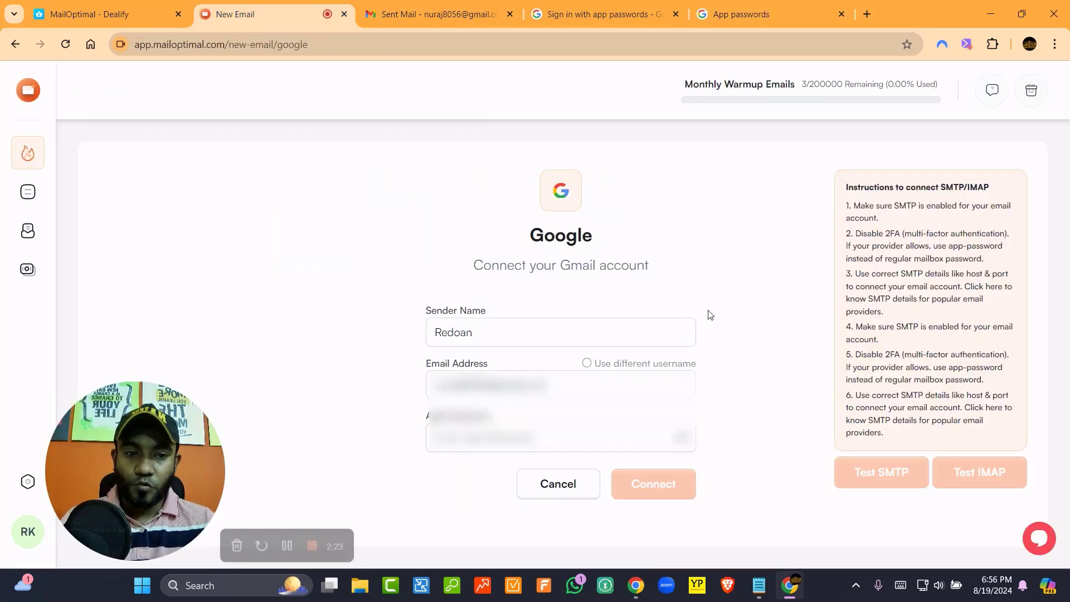
pyautogui.rightClick(454, 447)
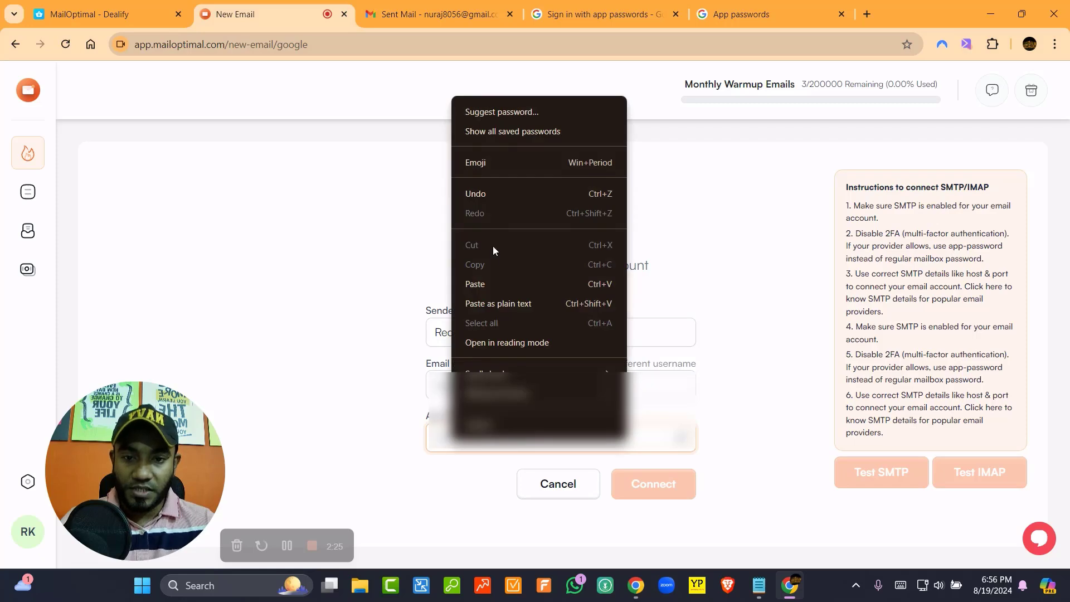
pyautogui.click(475, 285)
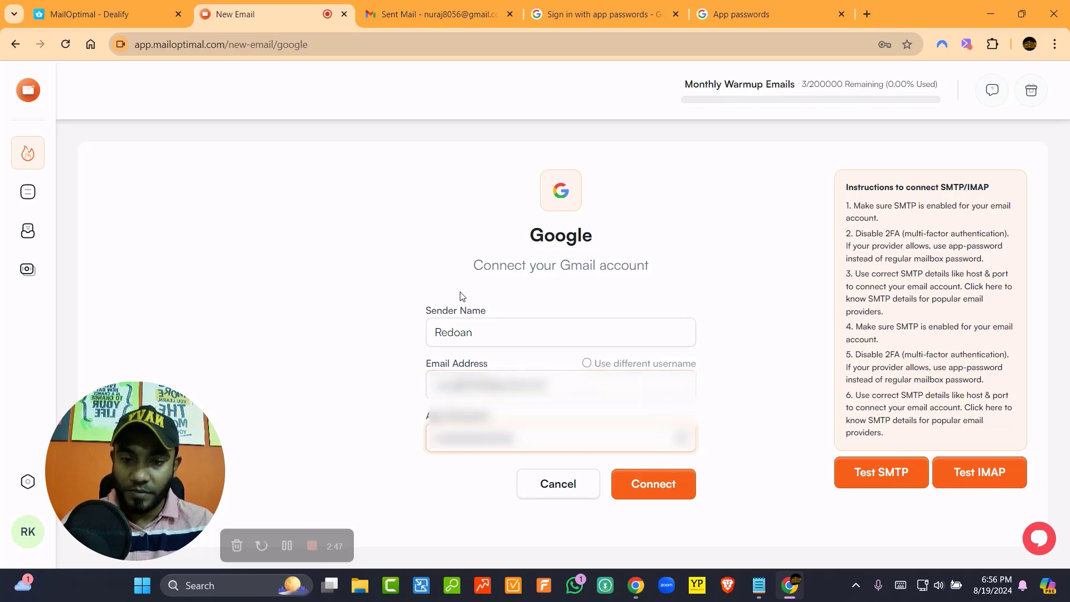
# Go back to the Email Warmup dashboard, view the account's warmup turn-off confirmation and dismiss it without confirming
pyautogui.click(34, 103)
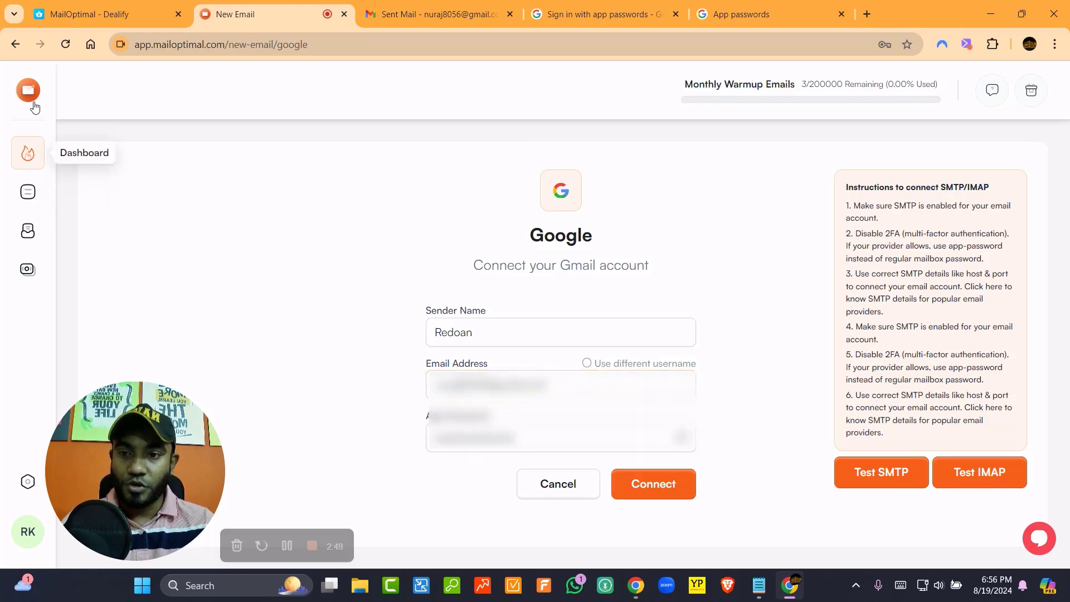
pyautogui.click(29, 90)
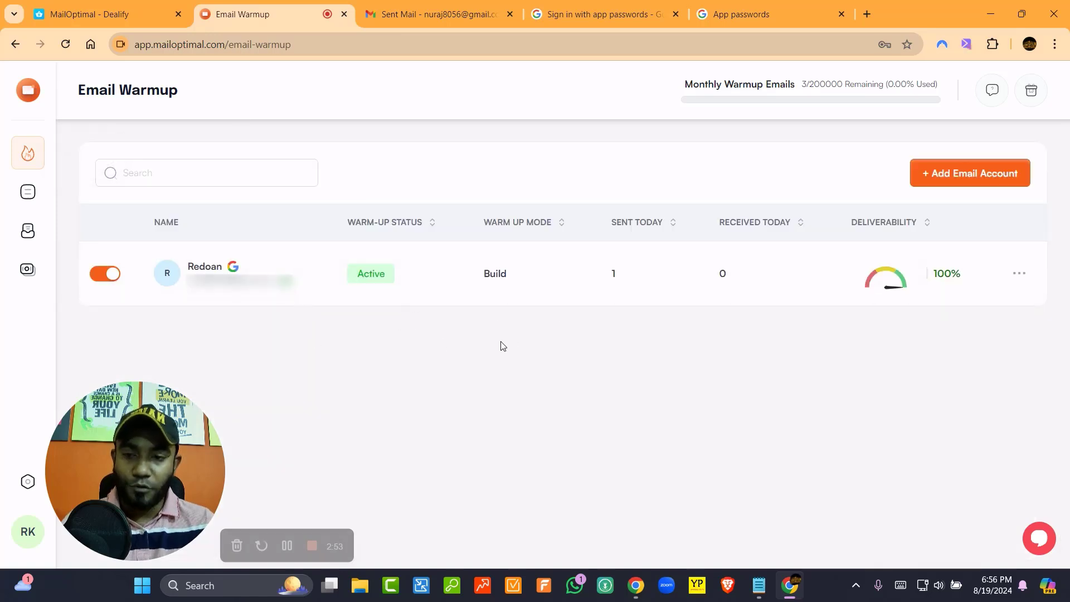
pyautogui.click(108, 276)
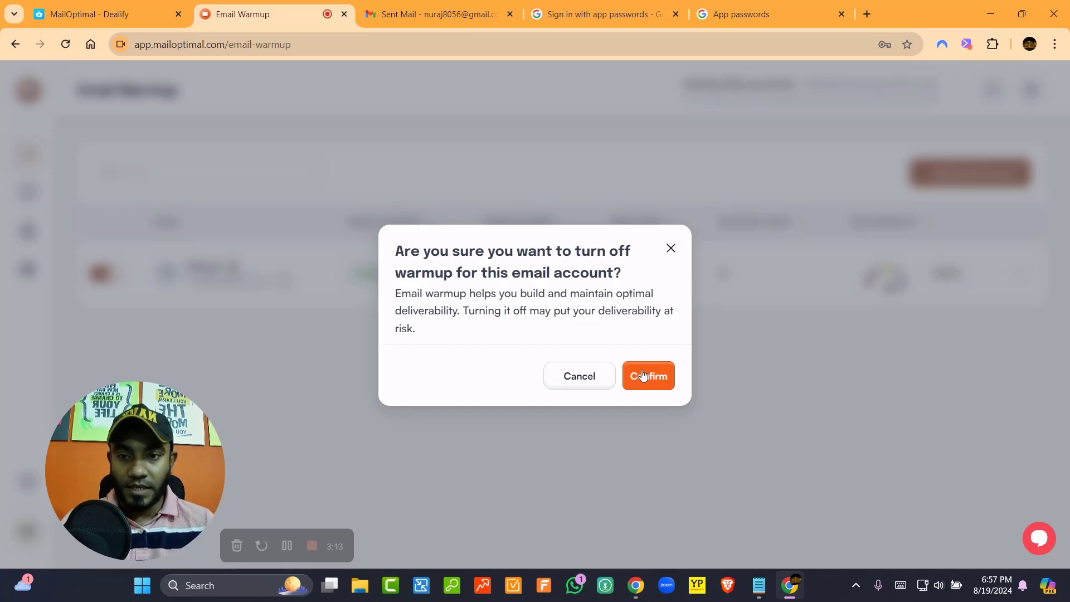
pyautogui.click(672, 252)
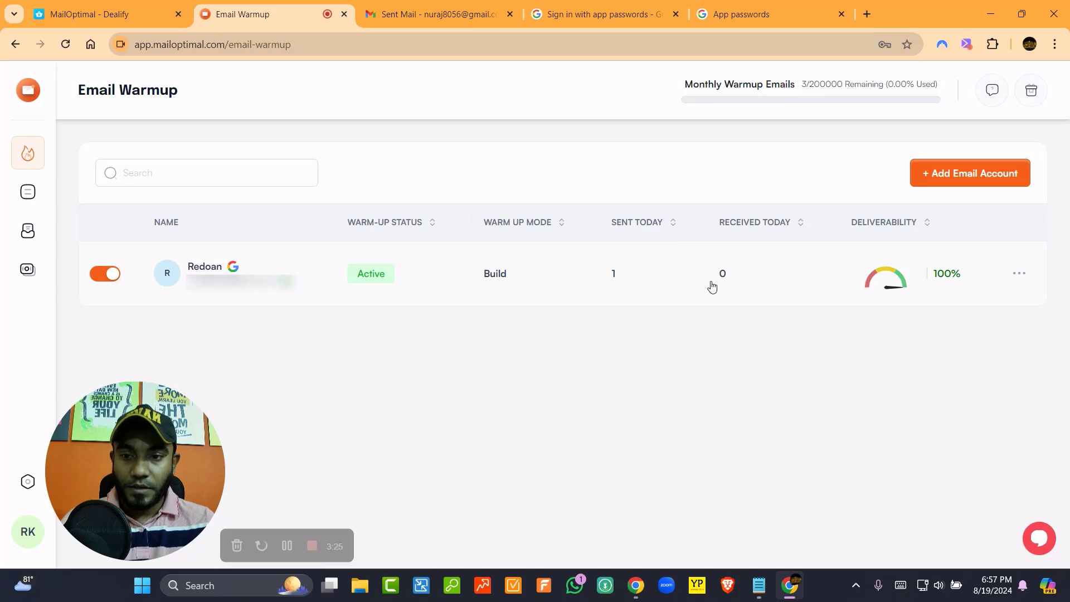
# Open the connected account's warmup settings and review the warmup modes, starting emails per day, daily increase and daily maximum
pyautogui.click(1018, 274)
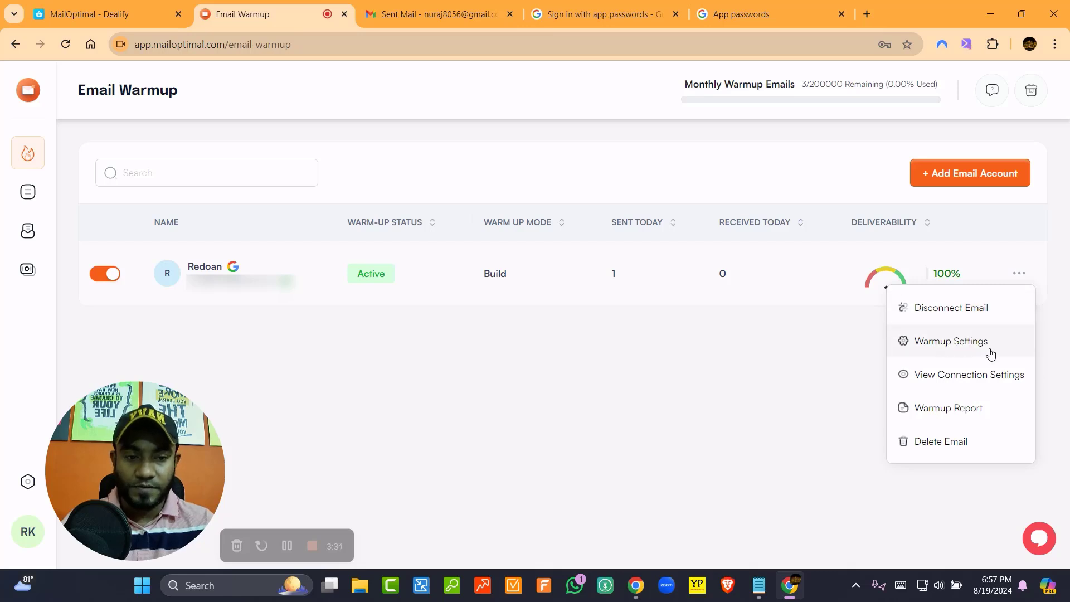
pyautogui.click(947, 344)
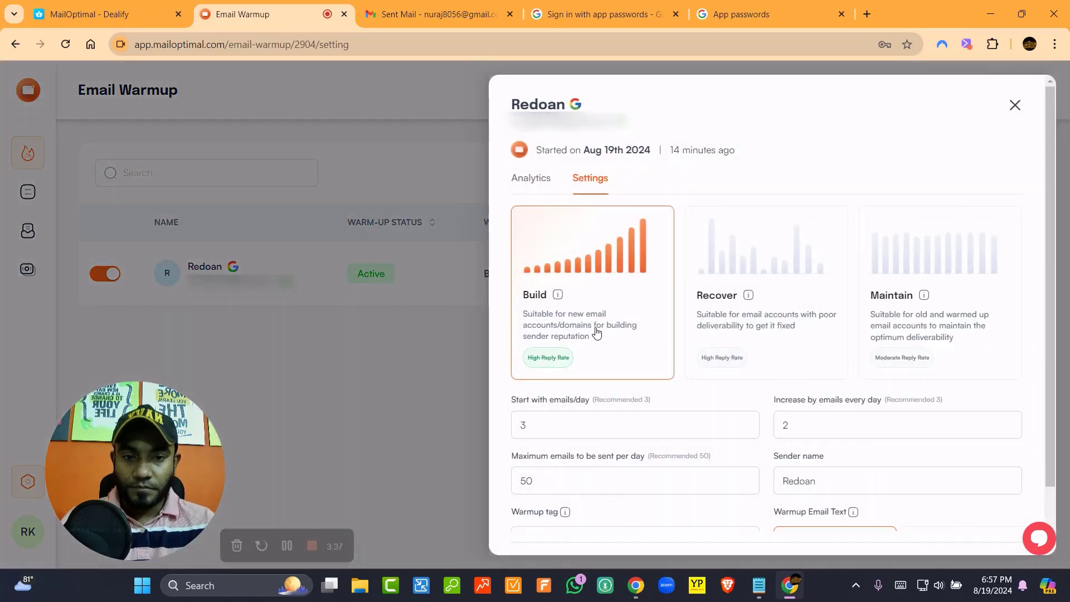
pyautogui.scroll(-2, 707, 370)
pyautogui.scroll(-1, 707, 371)
pyautogui.click(566, 355)
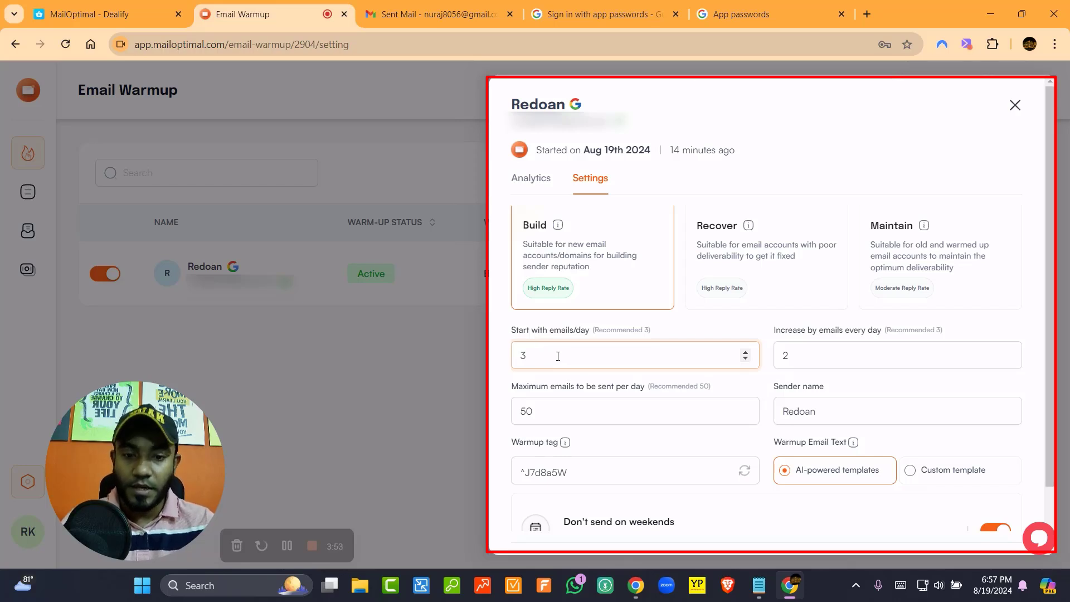
pyautogui.scroll(2, 640, 352)
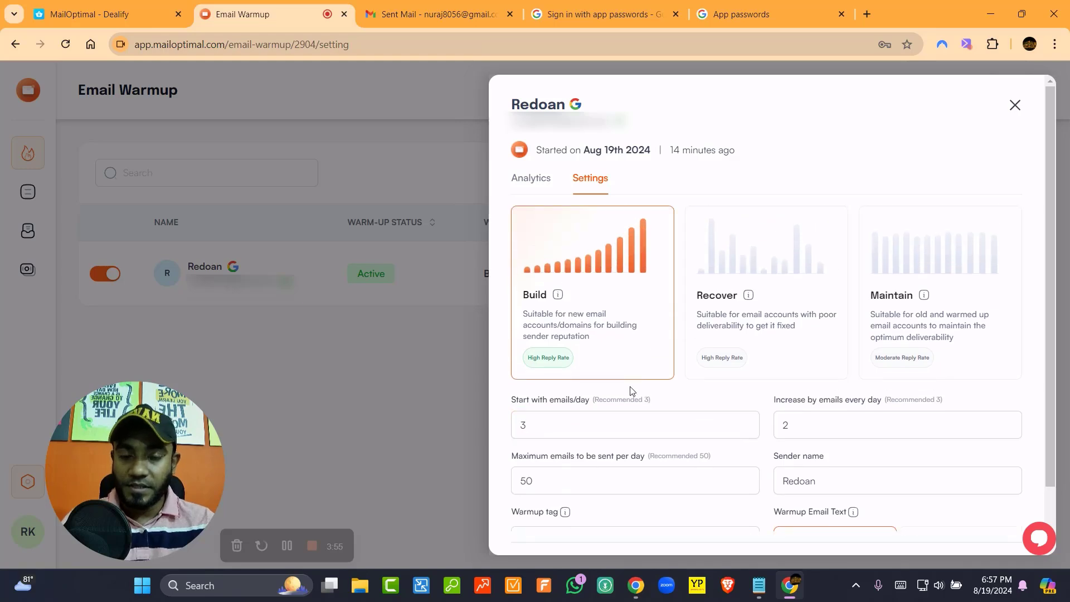
pyautogui.scroll(-1, 632, 393)
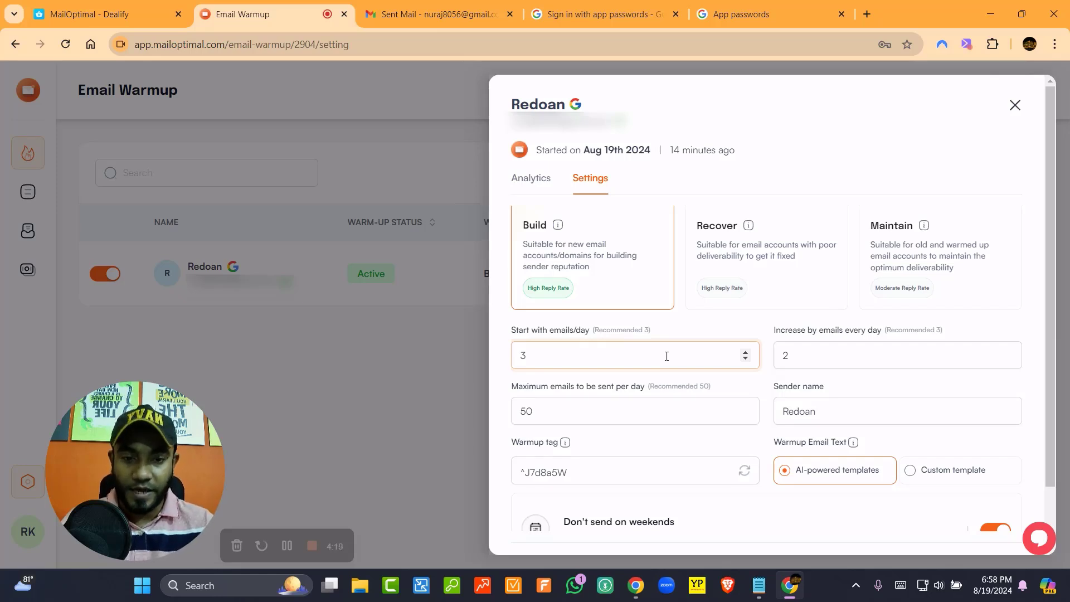
pyautogui.scroll(-1, 667, 356)
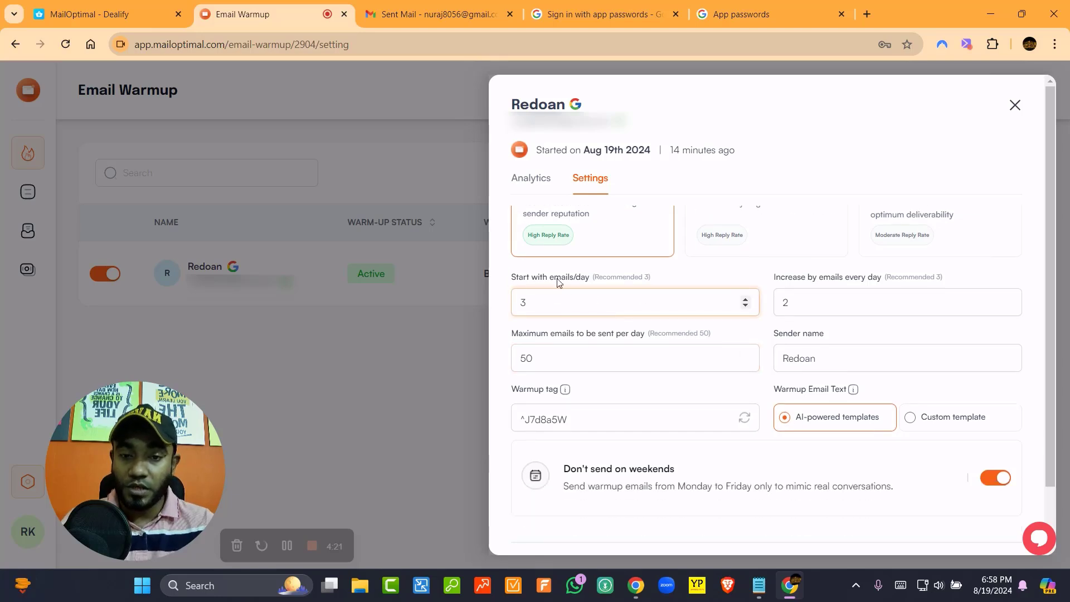
pyautogui.click(652, 336)
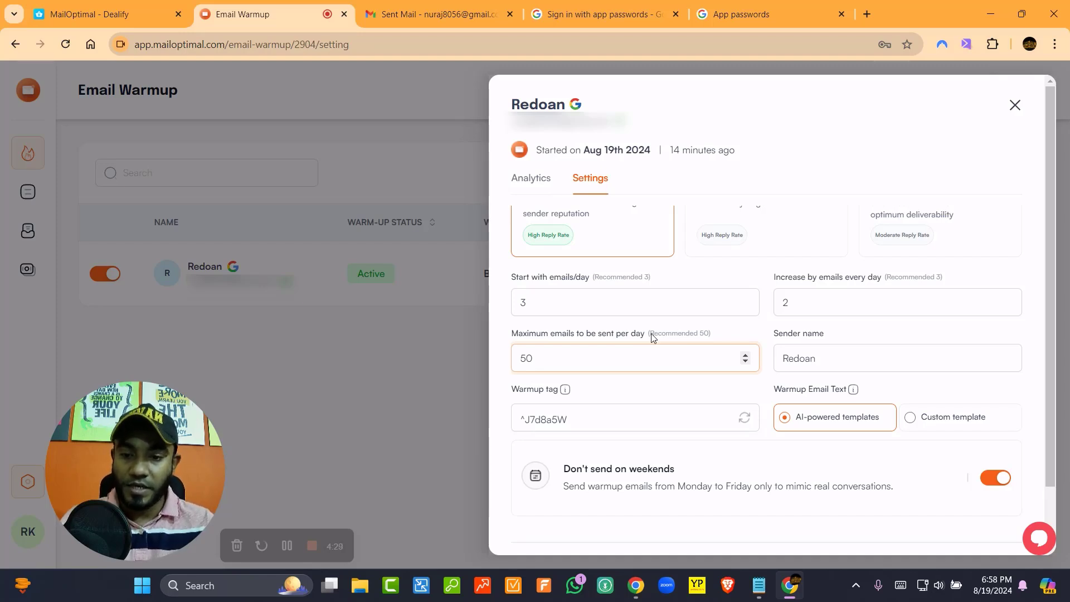
pyautogui.click(873, 305)
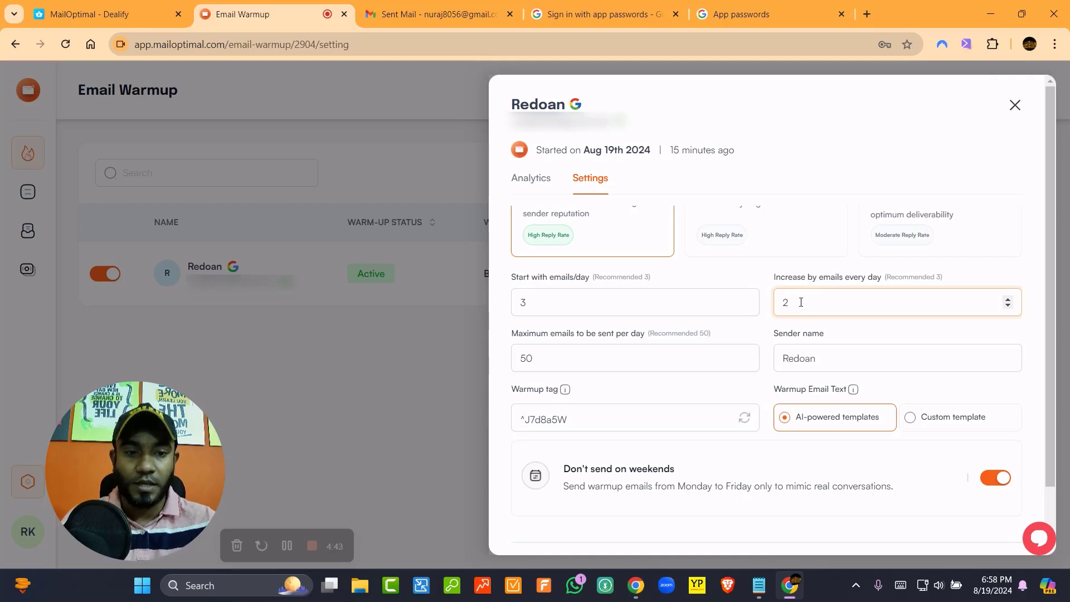
# Set the maximum emails to be sent per day to 30, save the warmup settings and dismiss the notification
pyautogui.click(559, 359)
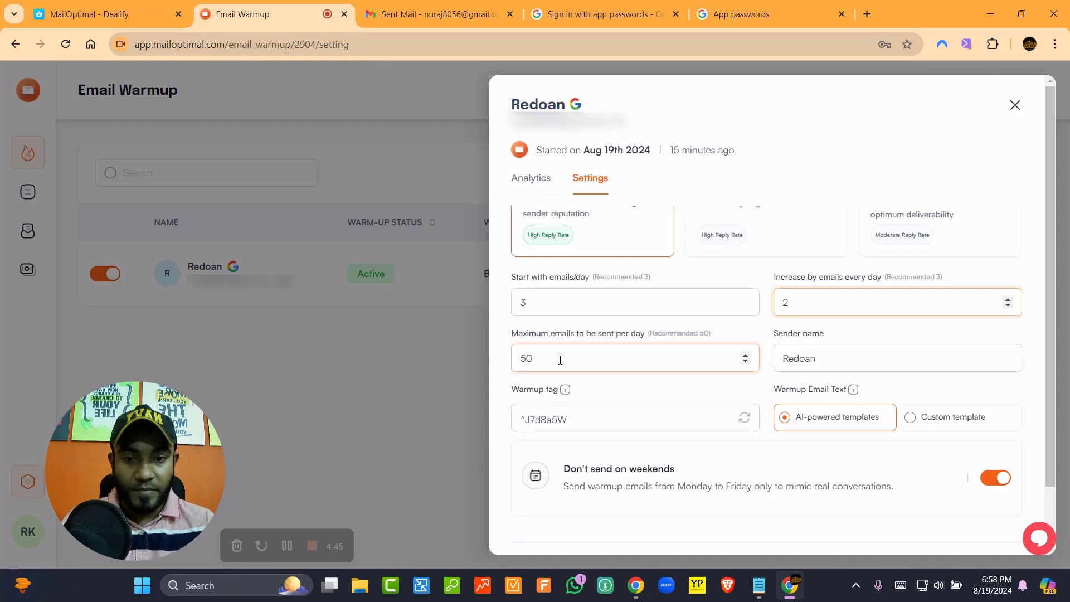
pyautogui.press('BackSpace')
pyautogui.press('BackSpace')
pyautogui.write('30')
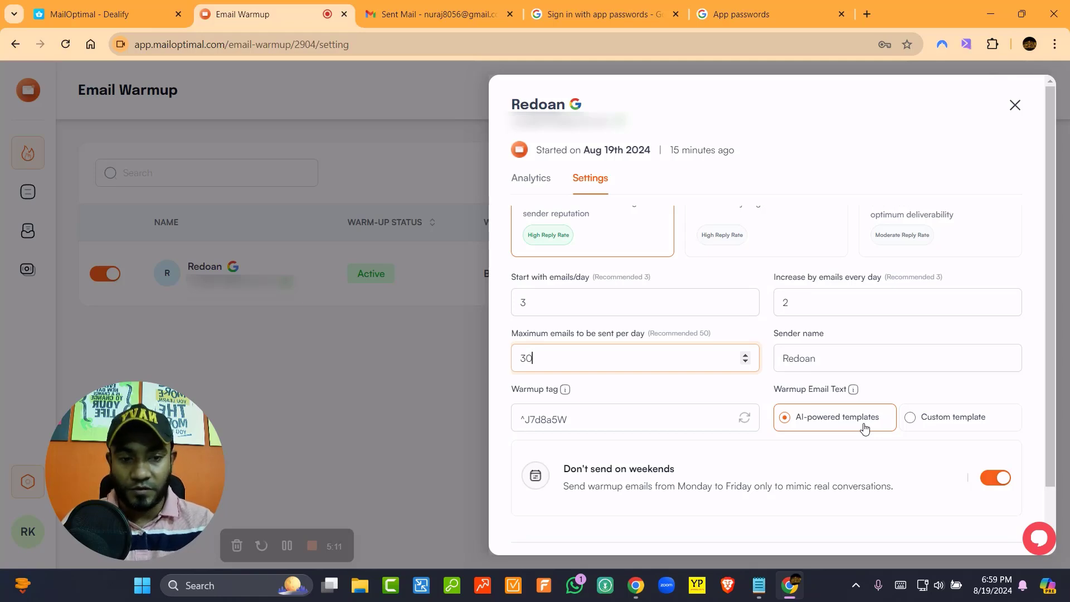
pyautogui.scroll(-1, 926, 509)
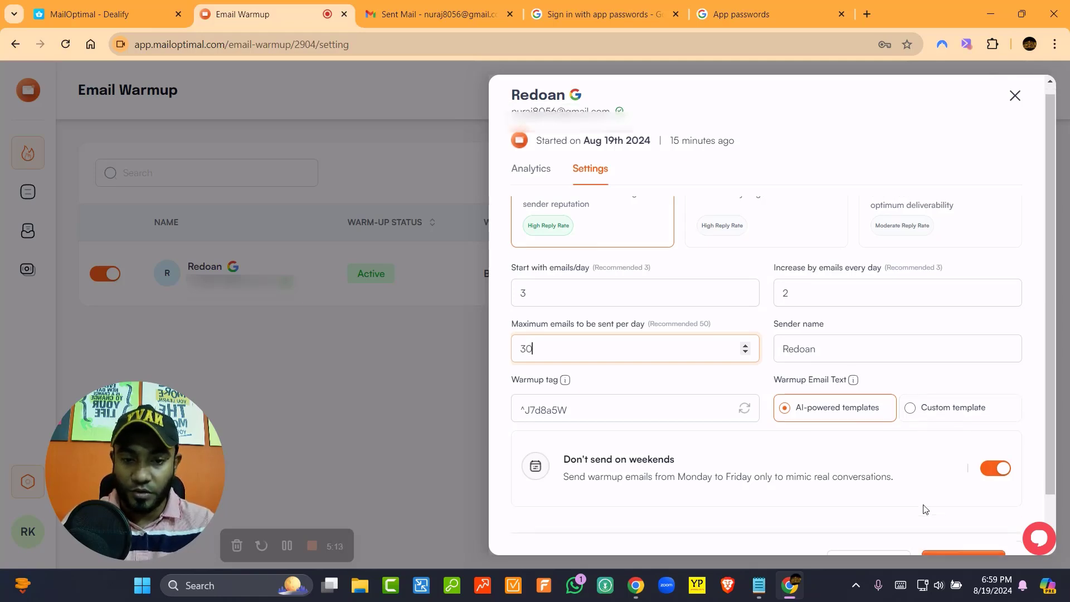
pyautogui.scroll(-2, 926, 509)
pyautogui.click(955, 512)
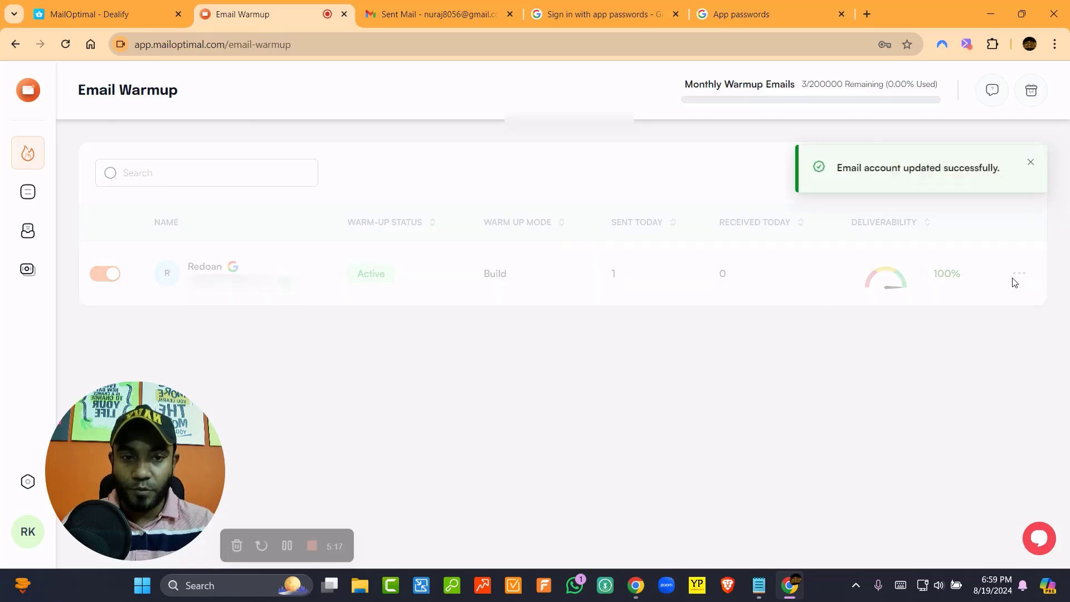
pyautogui.click(1030, 163)
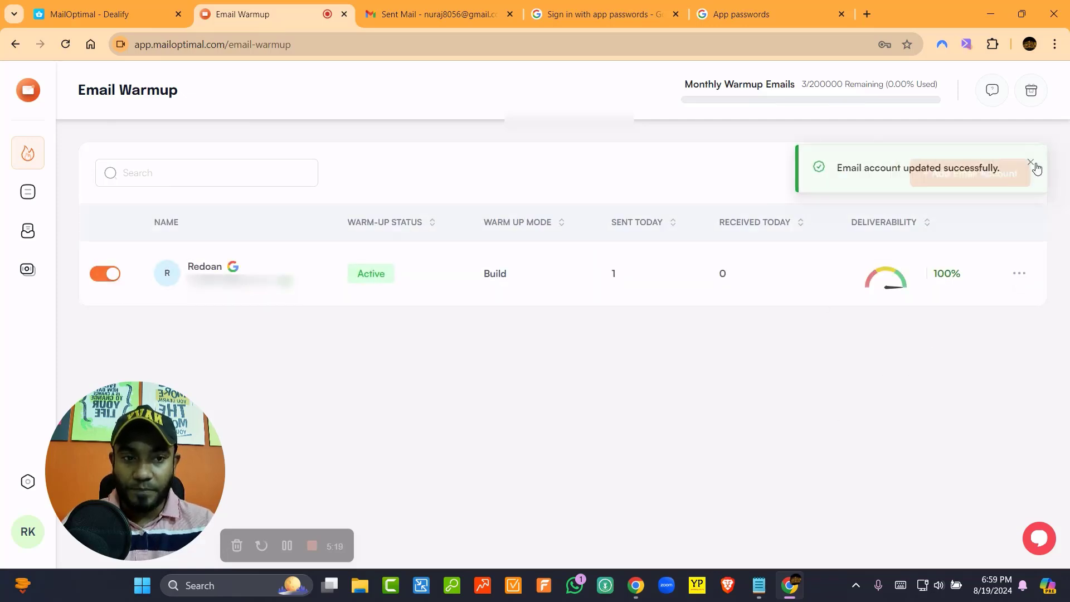
# Reopen the account's warmup settings and examine its analytics, including today's summary and the warmup insights
pyautogui.click(1017, 274)
pyautogui.click(942, 342)
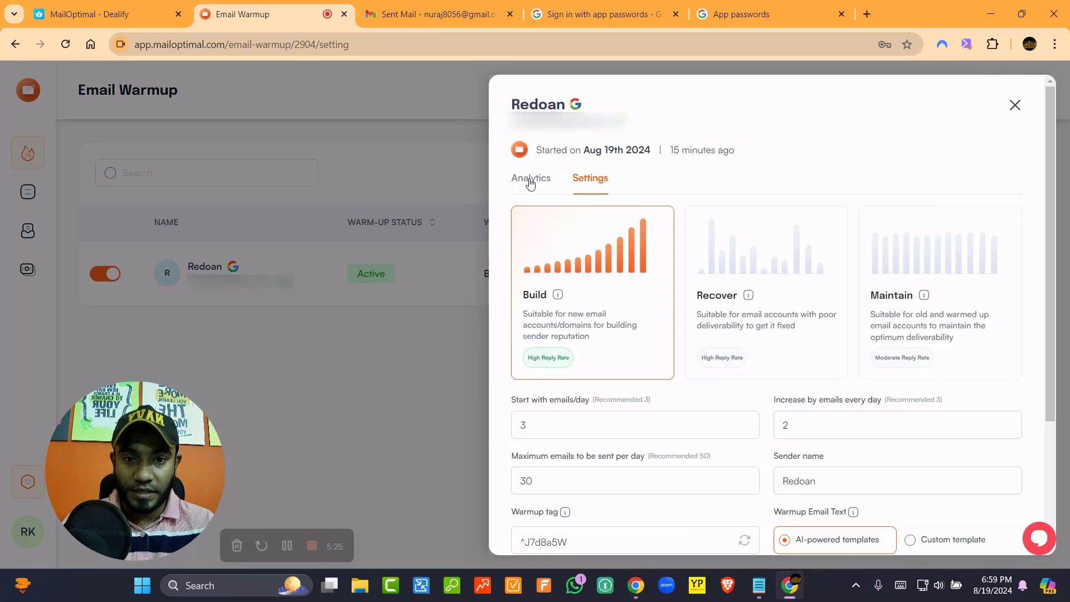
pyautogui.click(530, 179)
pyautogui.scroll(-2, 558, 334)
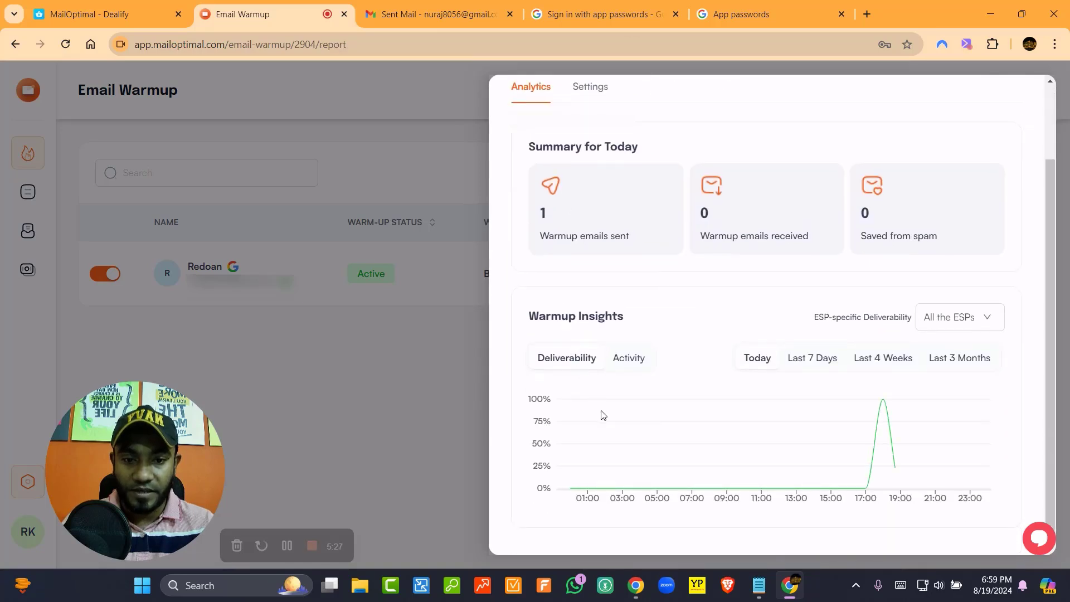
pyautogui.scroll(1, 818, 320)
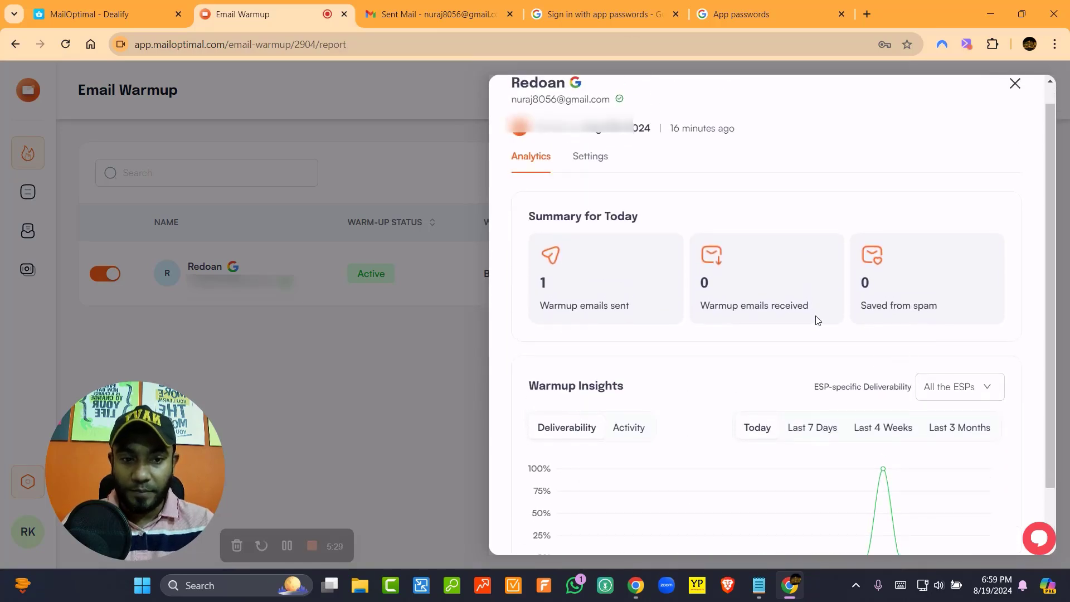
pyautogui.scroll(1, 695, 313)
# Go back from the analytics to the account's warmup settings, look them over and close the account details
pyautogui.click(591, 182)
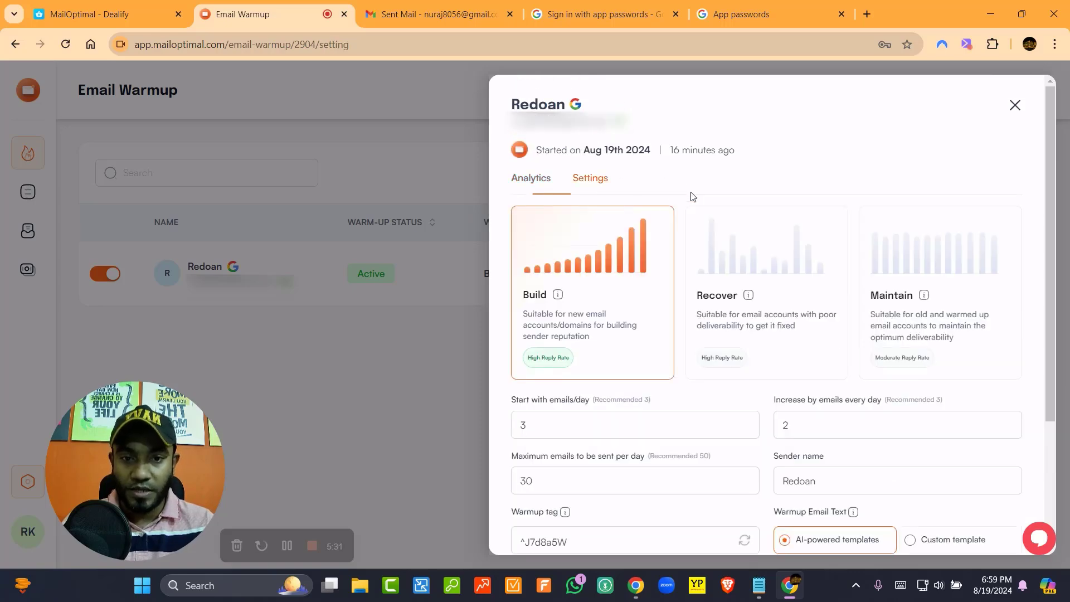
pyautogui.scroll(-1, 665, 337)
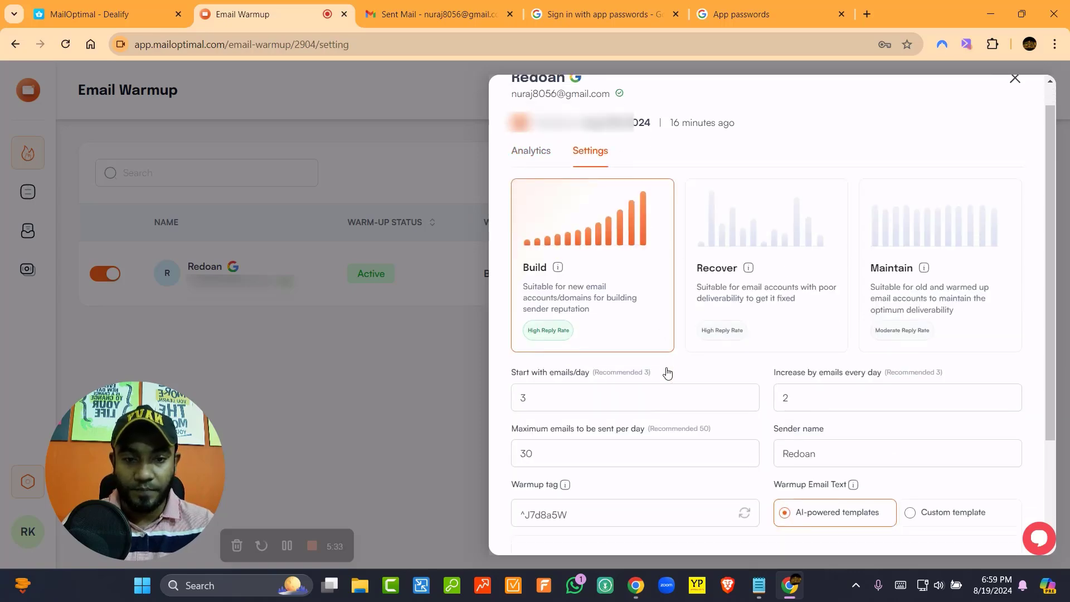
pyautogui.scroll(-3, 674, 378)
pyautogui.scroll(4, 681, 376)
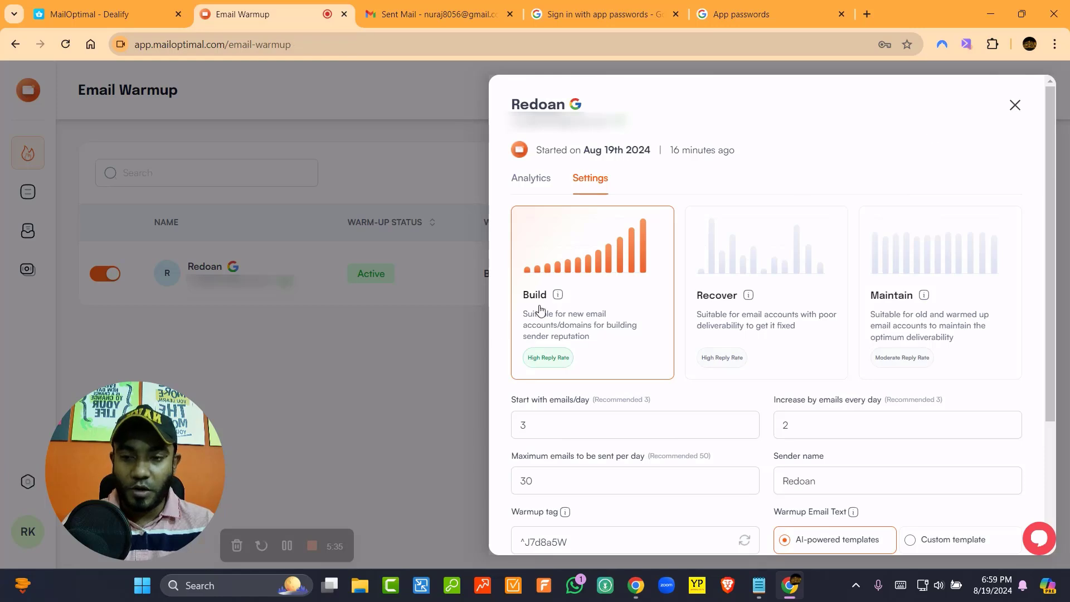
pyautogui.click(468, 341)
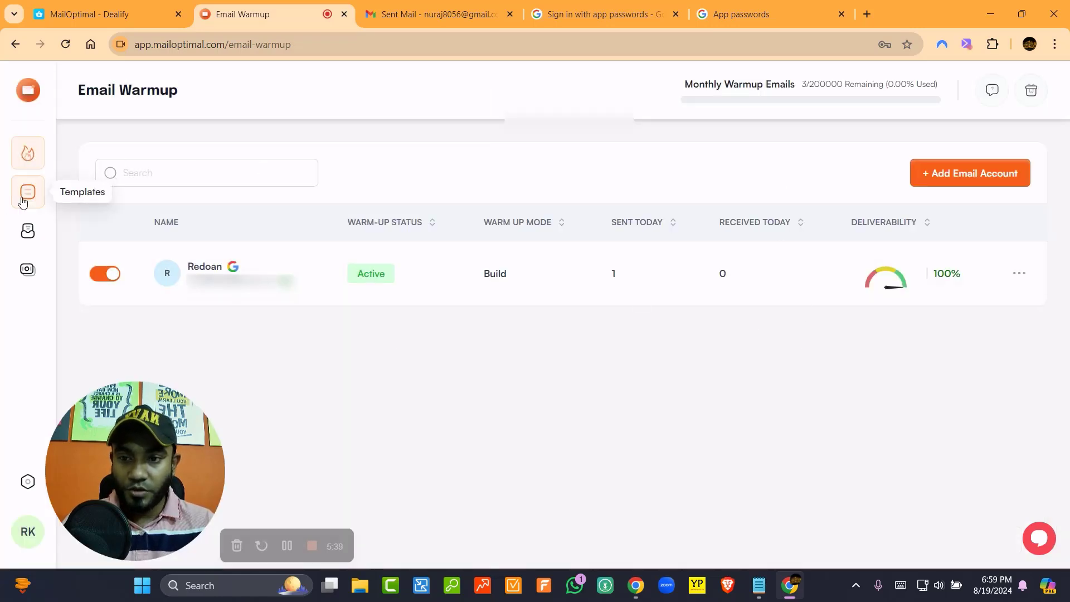
# View the list of deliverability tests and return to the Email Warmup dashboard
pyautogui.click(35, 231)
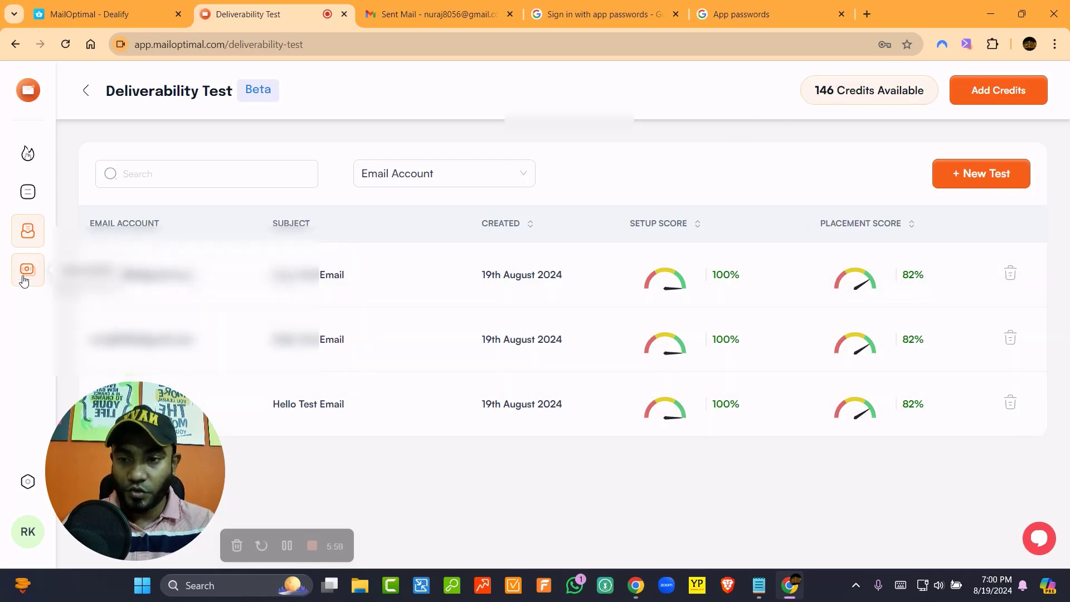
pyautogui.click(37, 160)
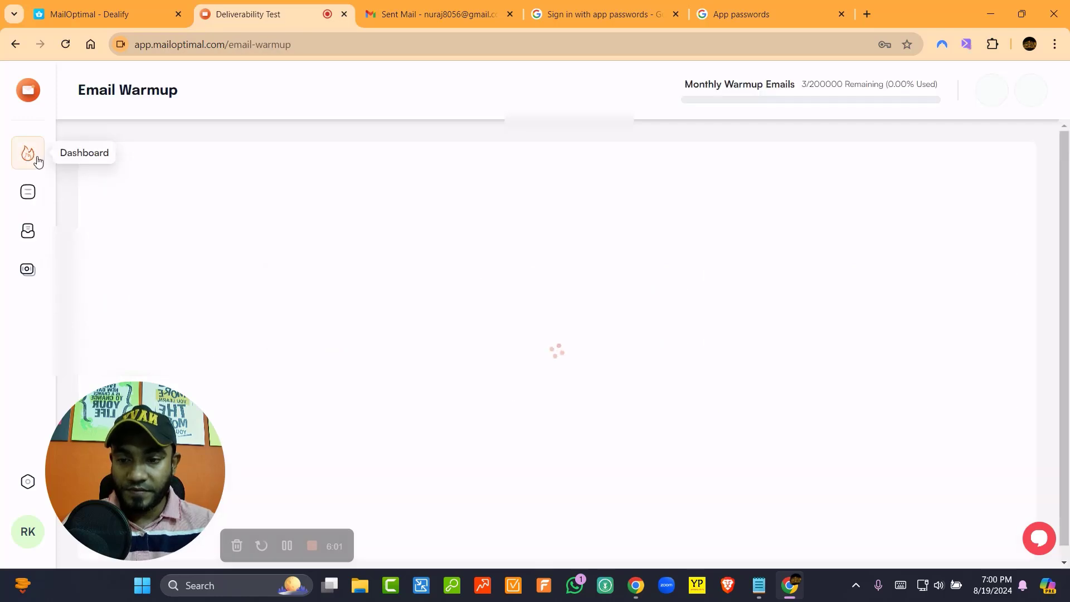